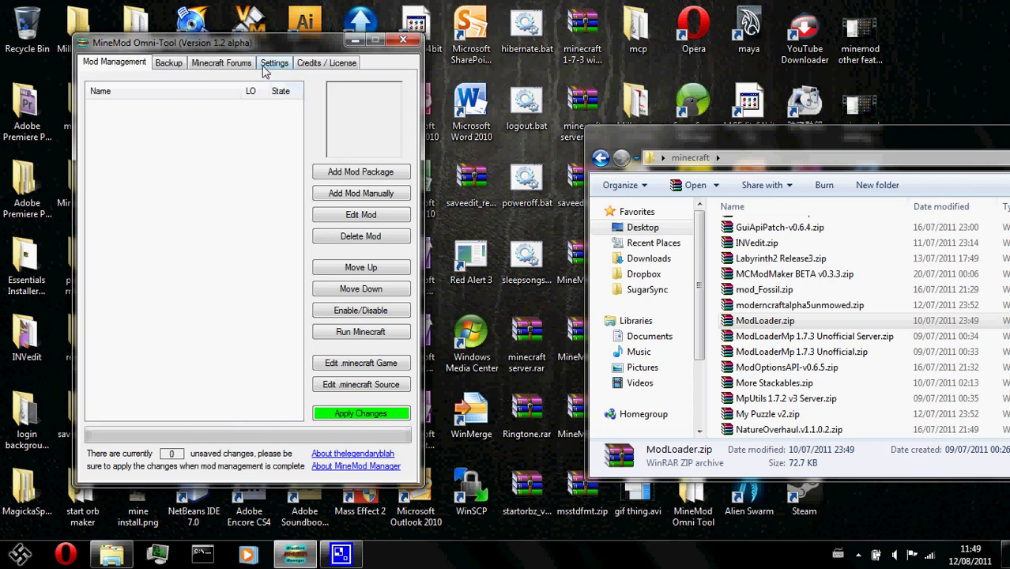
# Look through the list of mod archives in the minecraft folder.
pyautogui.moveTo(189, 49); pyautogui.dragTo(255, 61)
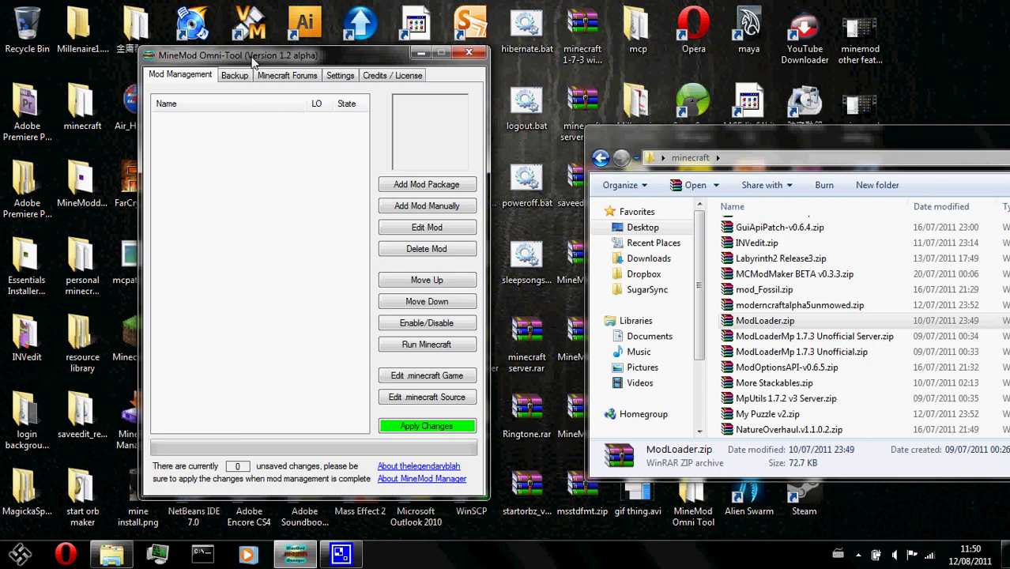
pyautogui.moveTo(253, 52); pyautogui.dragTo(224, 43)
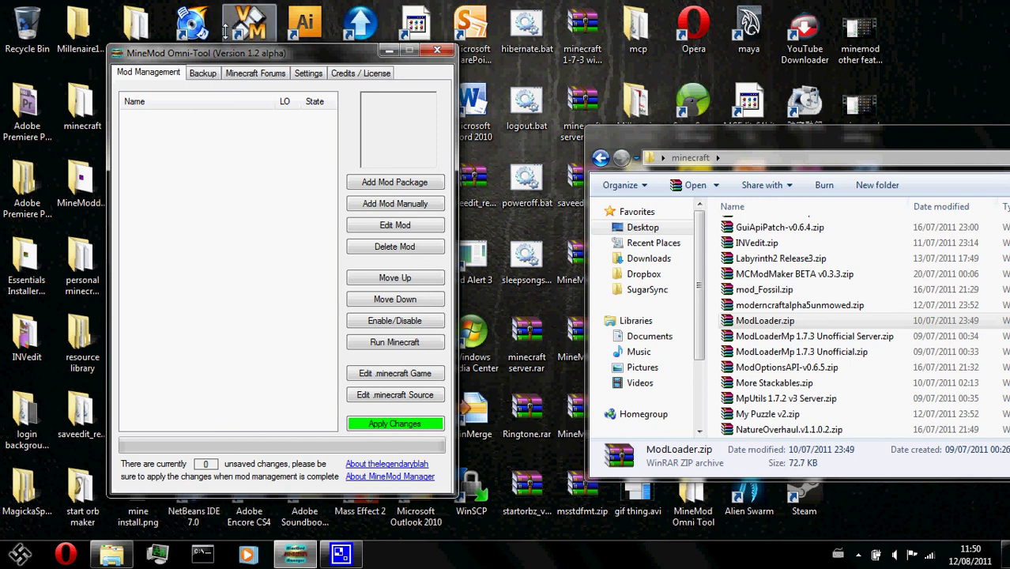
pyautogui.click(763, 289)
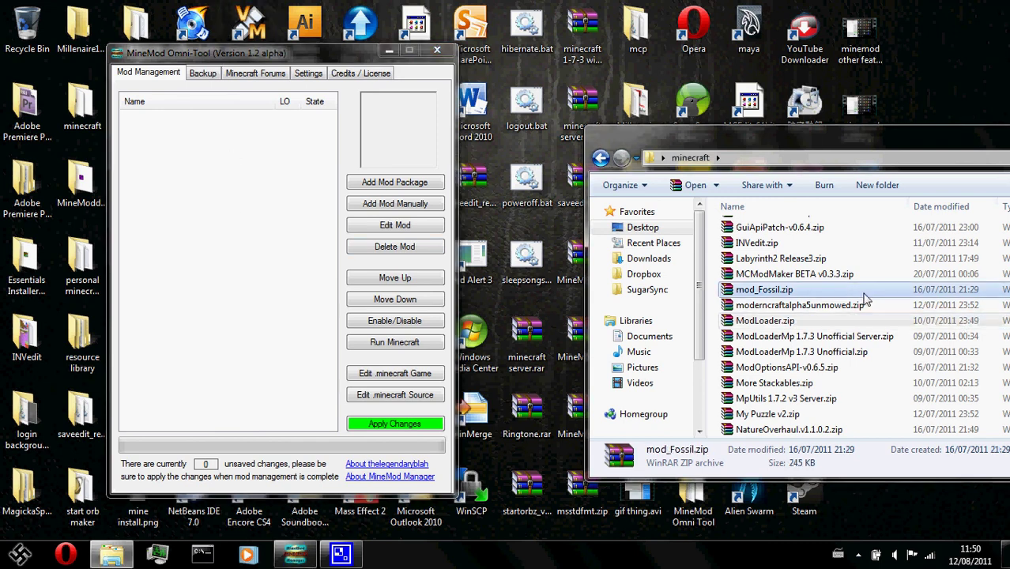
pyautogui.scroll(5, 821, 316)
pyautogui.scroll(3, 838, 332)
pyautogui.scroll(-10, 822, 380)
pyautogui.scroll(5, 890, 390)
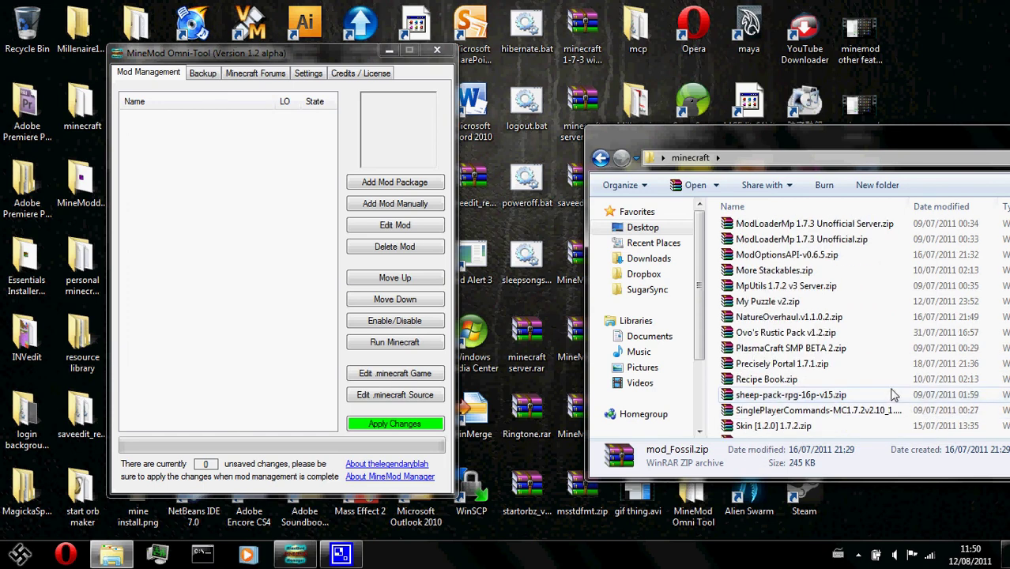
pyautogui.click(284, 348)
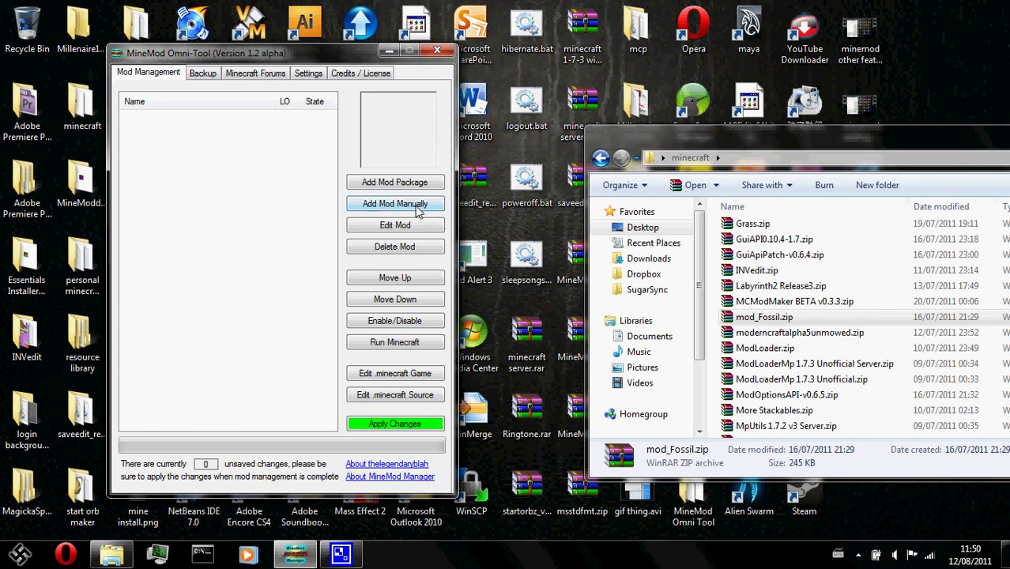
# Start adding a mod manually in MineMod Omni-Tool and name it ModLoader.
pyautogui.click(161, 75)
pyautogui.click(322, 234)
pyautogui.click(418, 206)
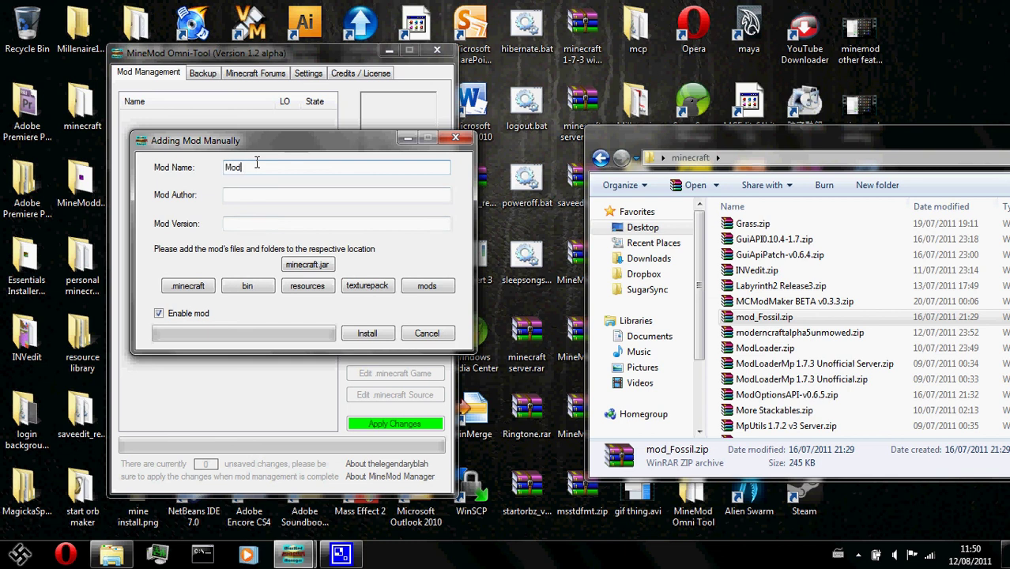
pyautogui.write('r')
pyautogui.moveTo(697, 132); pyautogui.dragTo(653, 91)
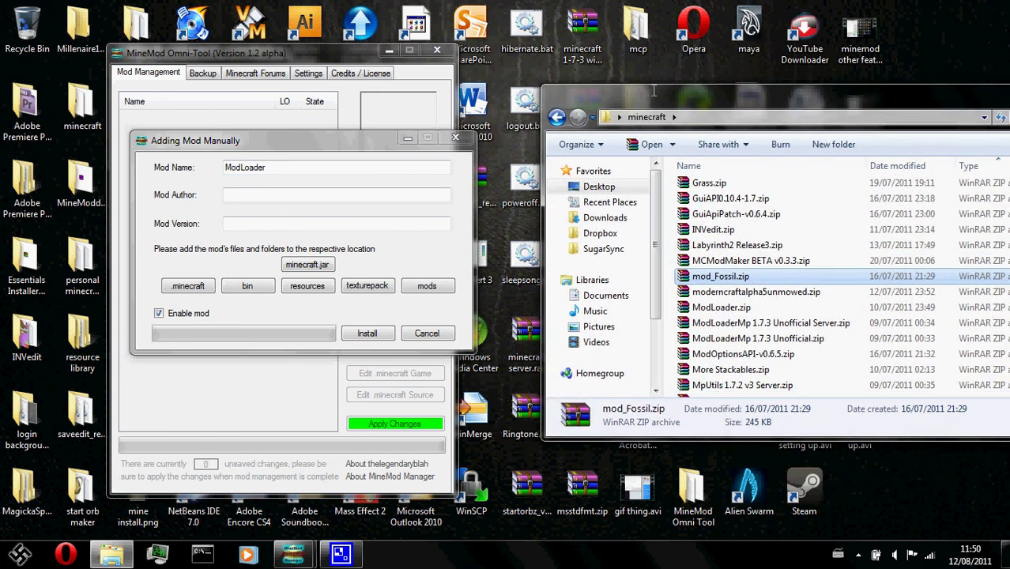
# Go to the .minecraft bin folder under %appdata% and open minecraft.jar in WinRAR.
pyautogui.press('super+r')
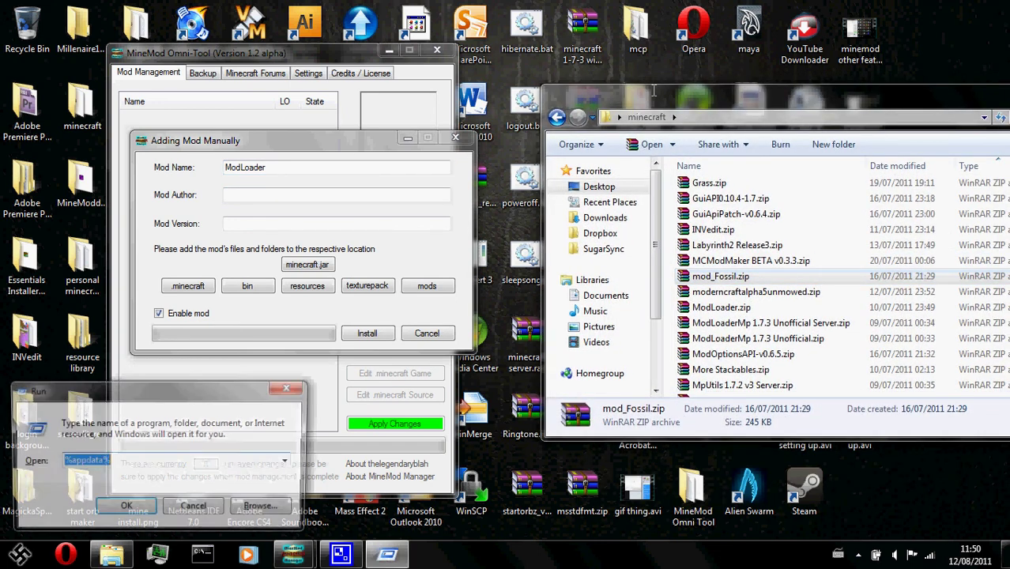
pyautogui.press('Return')
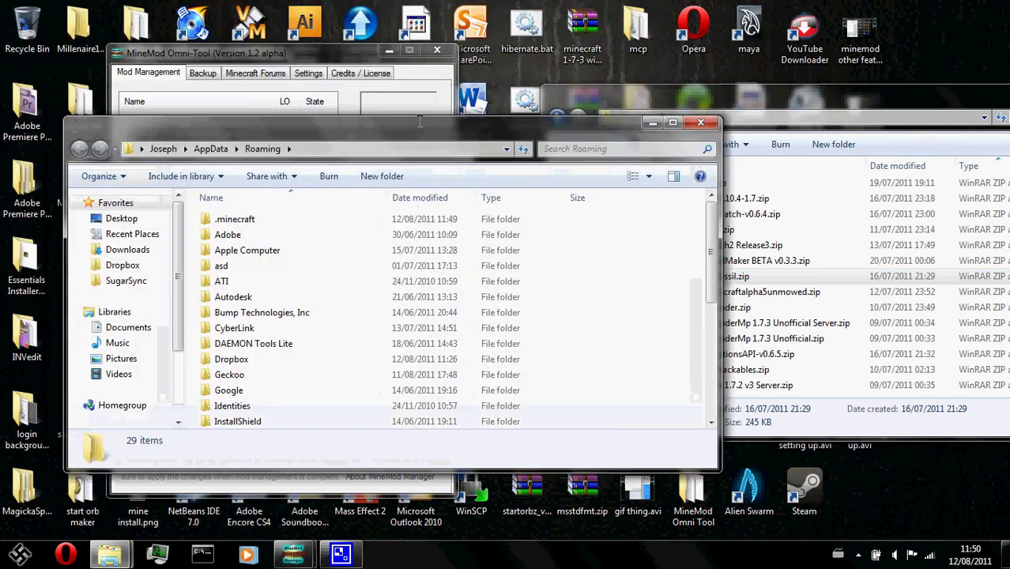
pyautogui.doubleClick(279, 220)
pyautogui.doubleClick(280, 225)
pyautogui.click(245, 281)
pyautogui.click(195, 176)
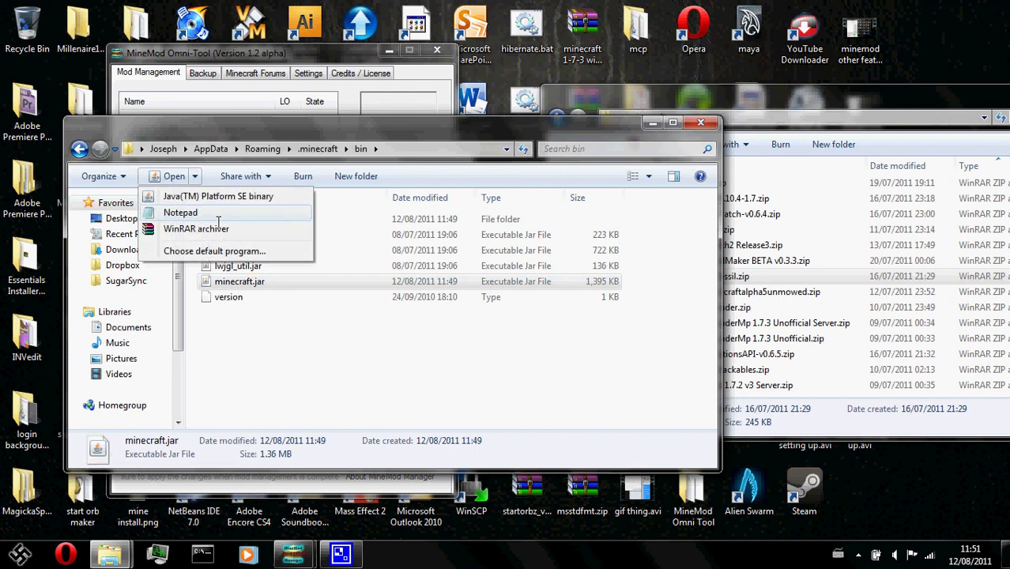
pyautogui.click(220, 229)
# Open ModLoader.zip from the minecraft mods folder and place its window beside the minecraft.jar archive.
pyautogui.click(759, 338)
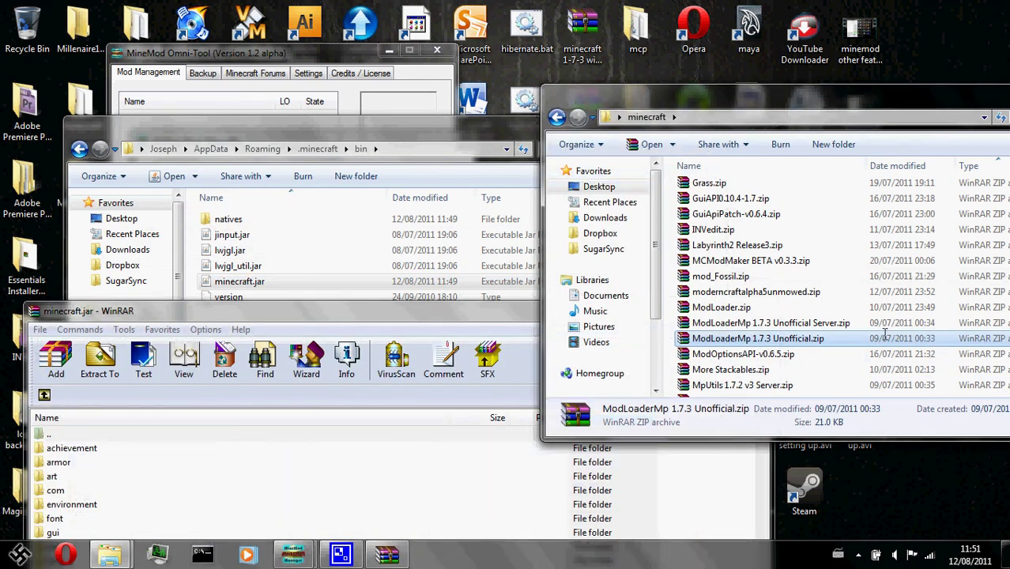
pyautogui.click(501, 323)
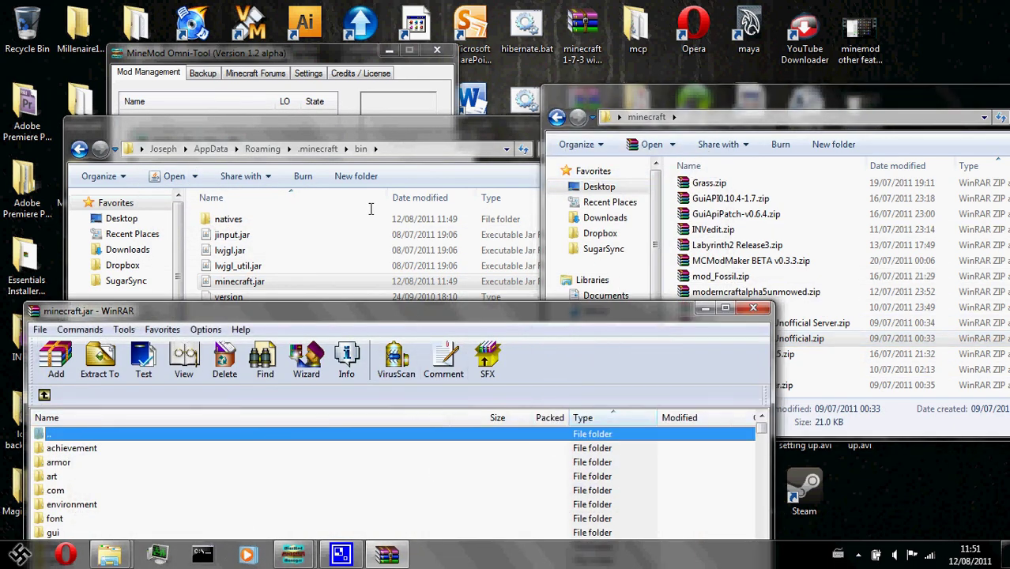
pyautogui.moveTo(501, 324); pyautogui.dragTo(452, 133)
pyautogui.click(754, 308)
pyautogui.doubleClick(756, 311)
pyautogui.moveTo(462, 49); pyautogui.dragTo(835, 96)
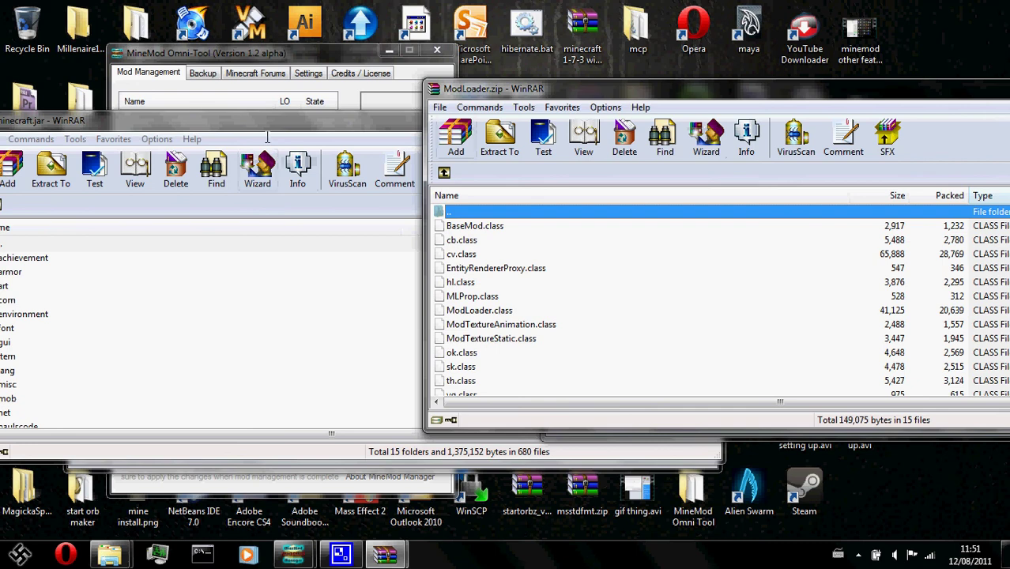
# Select all files in ModLoader.zip beside the minecraft.jar contents, and close the minecraft.jar archive.
pyautogui.moveTo(280, 119); pyautogui.dragTo(332, 160)
pyautogui.moveTo(513, 89); pyautogui.dragTo(542, 97)
pyautogui.click(624, 303)
pyautogui.hotkey('ctrl', 'a')
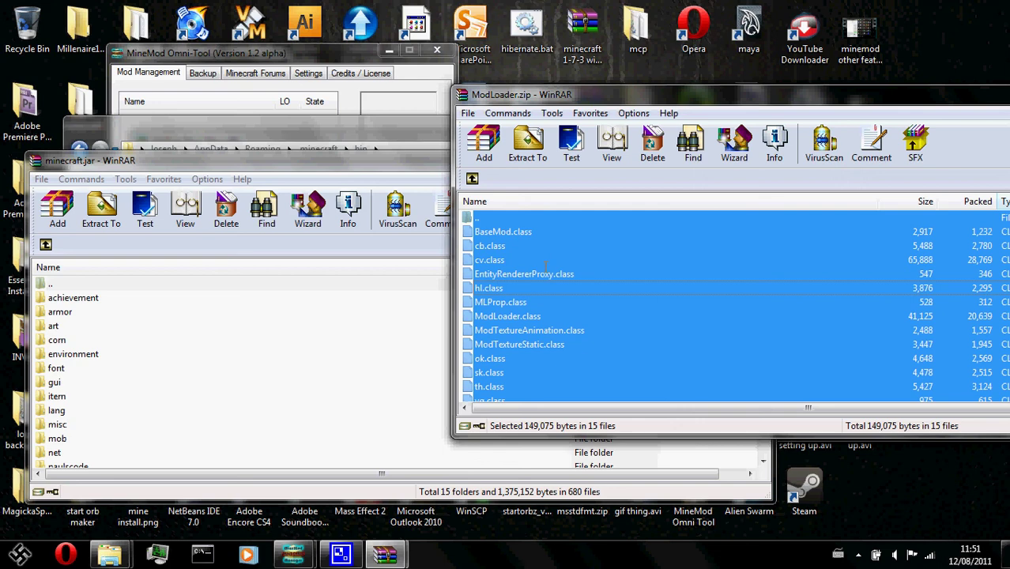
pyautogui.moveTo(348, 160); pyautogui.dragTo(302, 148)
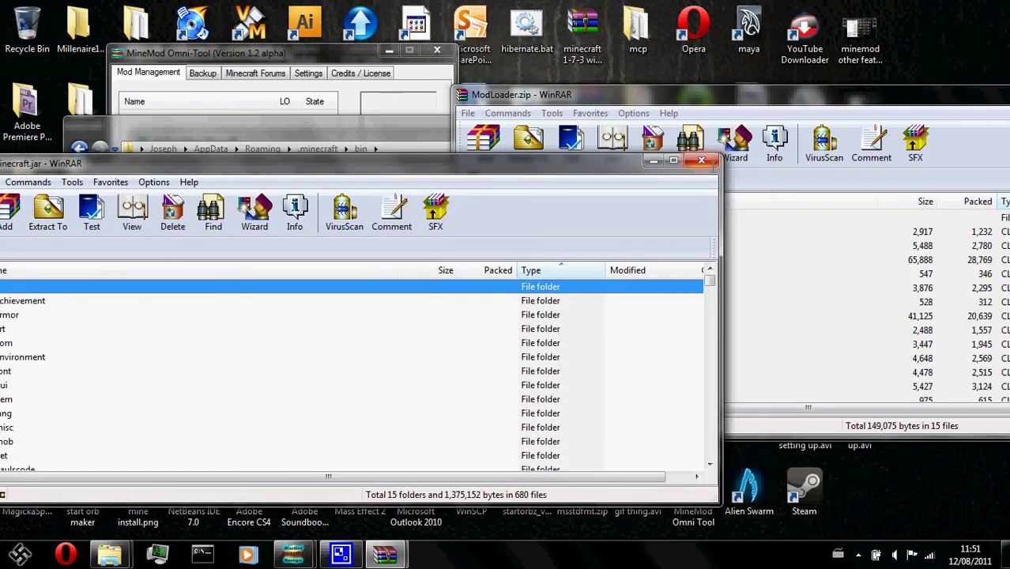
pyautogui.press('Escape')
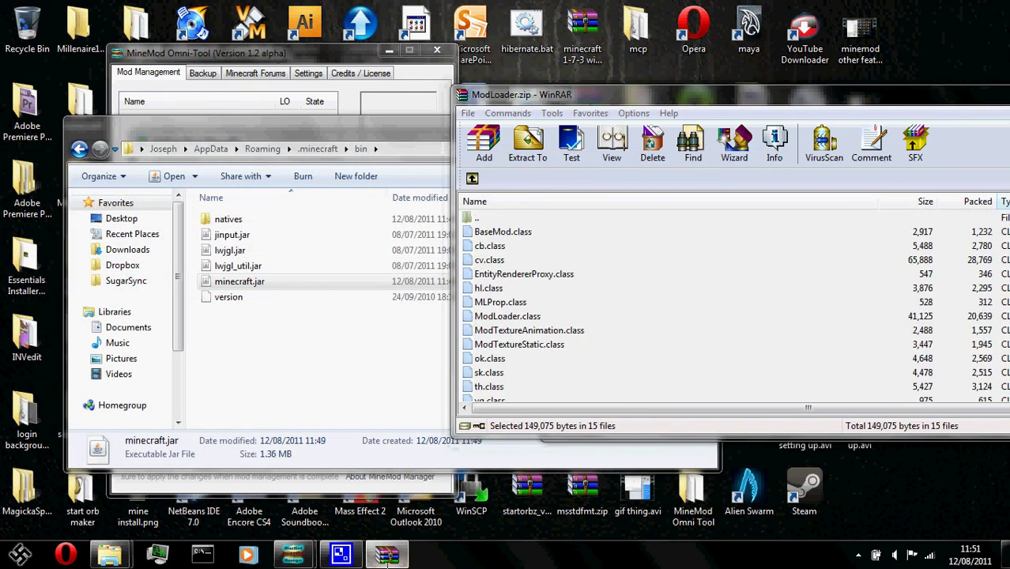
# Add all files from ModLoader.zip to the manually added mod as its minecraft.jar files and confirm the list.
pyautogui.moveTo(294, 556)
pyautogui.click(371, 426)
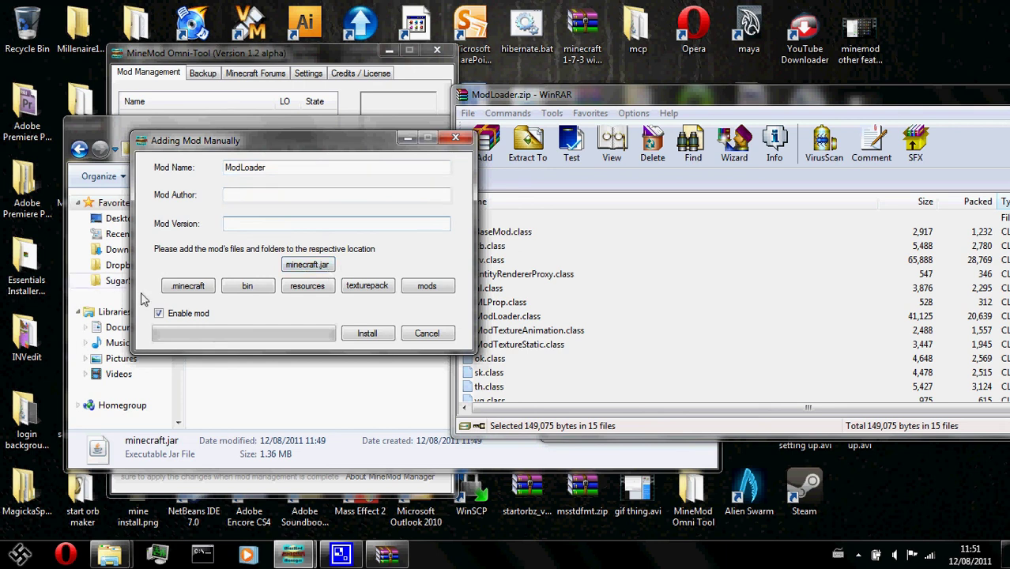
pyautogui.click(326, 266)
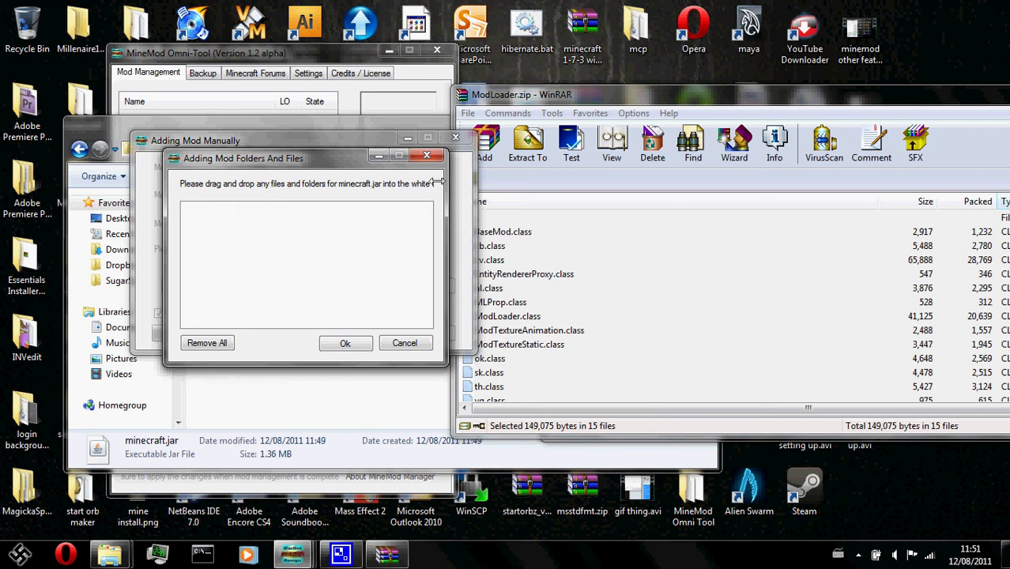
pyautogui.click(643, 302)
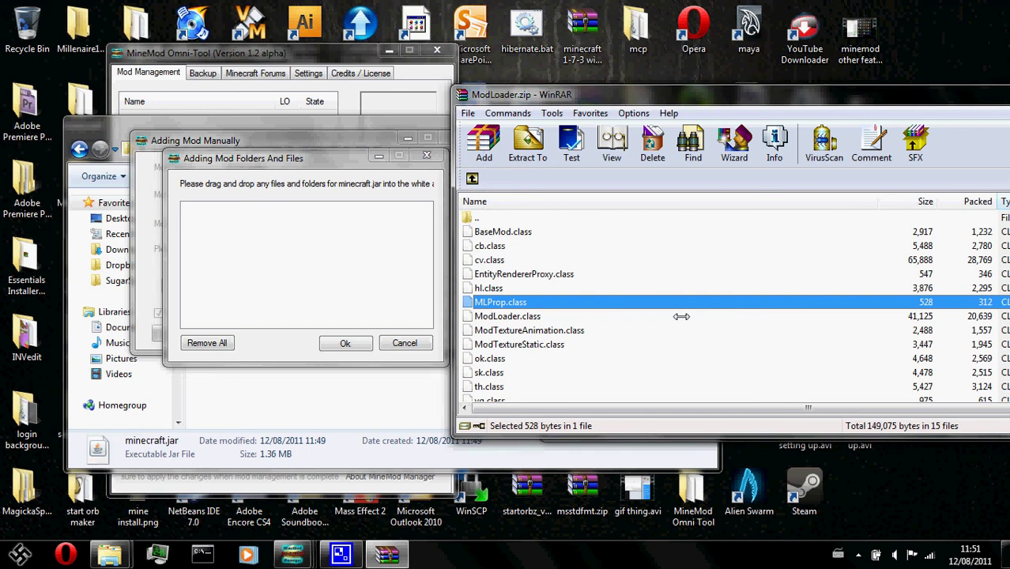
pyautogui.hotkey('ctrl', 'a')
pyautogui.click(681, 316)
pyautogui.hotkey('ctrl', 'a')
pyautogui.moveTo(563, 94); pyautogui.dragTo(641, 74)
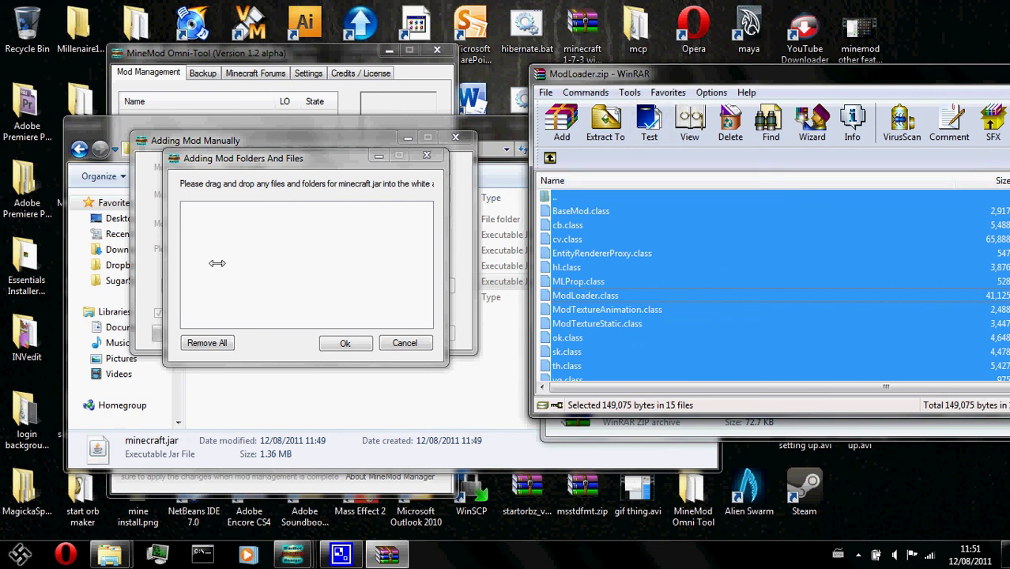
pyautogui.moveTo(247, 252); pyautogui.dragTo(332, 251)
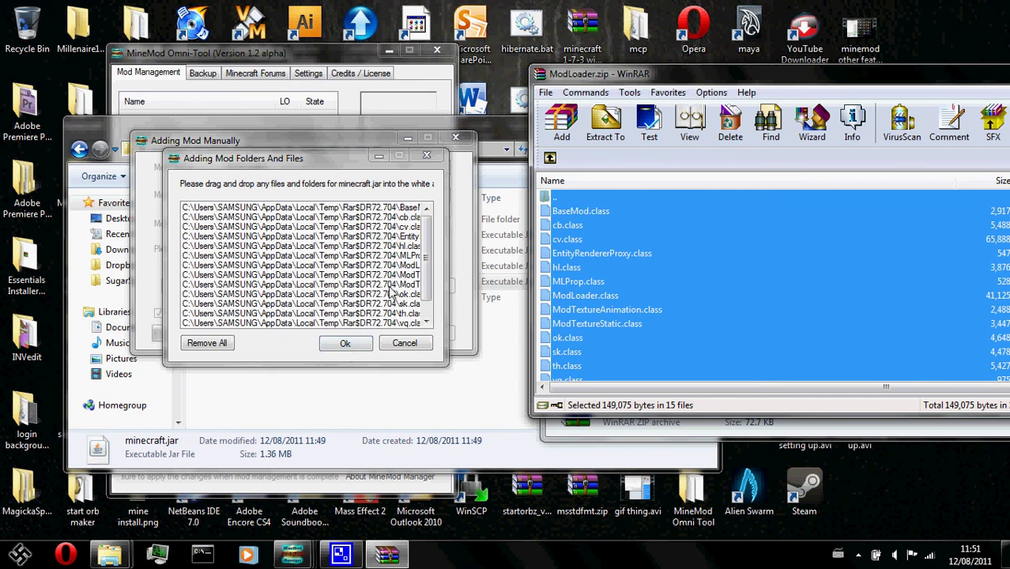
pyautogui.click(345, 345)
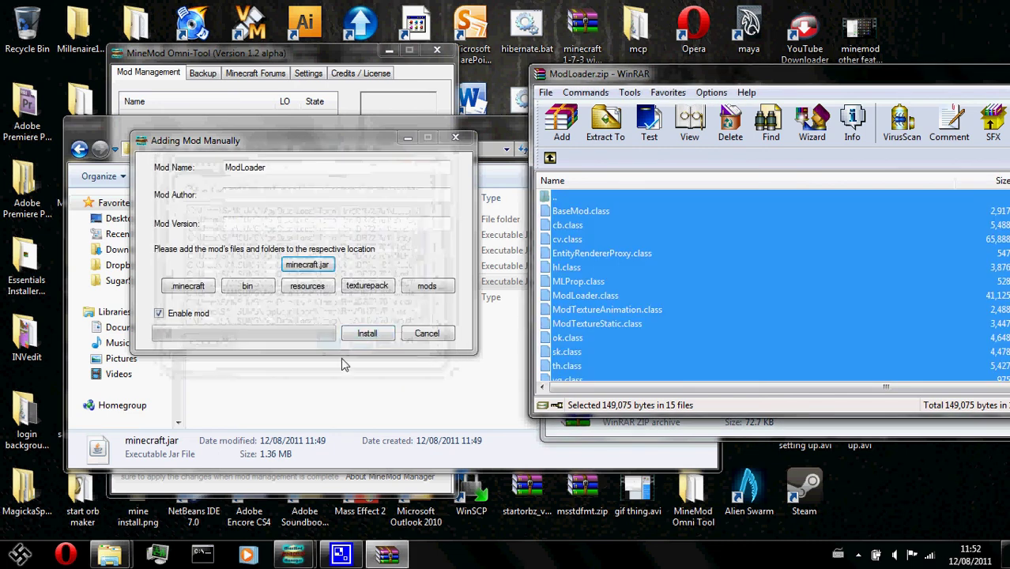
# Install the ModLoader mod with the enable option left on and reposition the mod manager window.
pyautogui.click(365, 333)
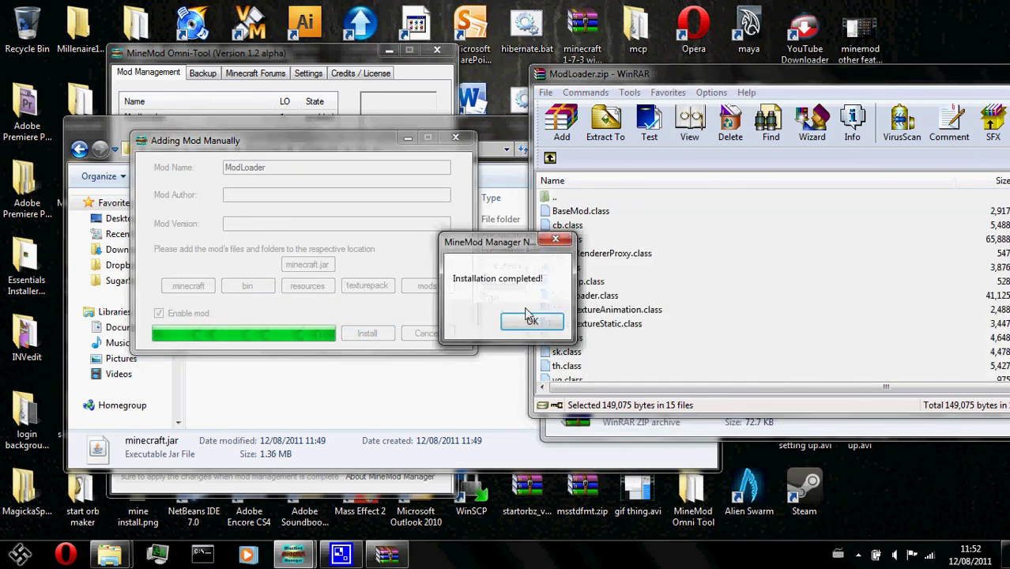
pyautogui.click(526, 318)
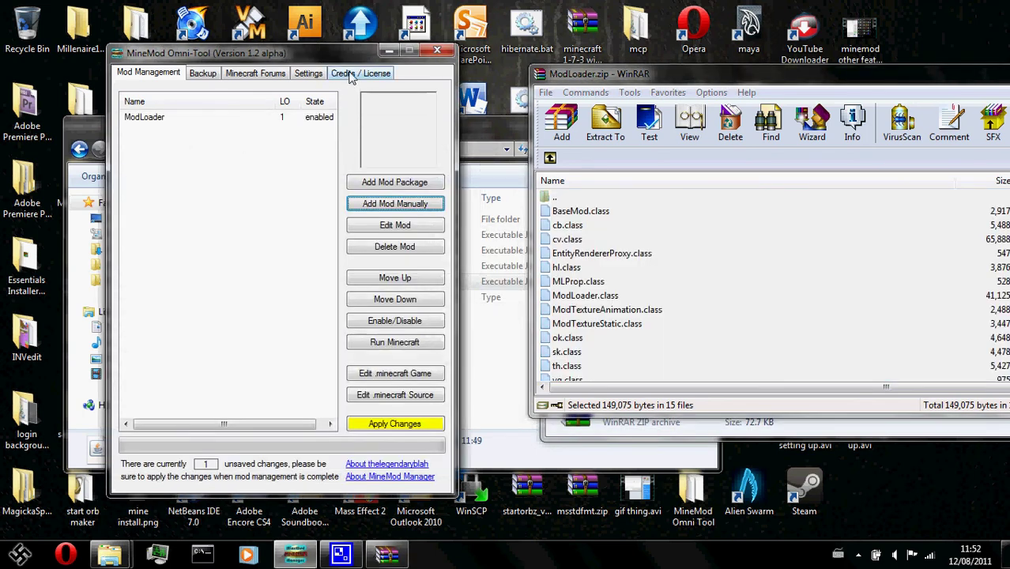
pyautogui.moveTo(308, 61); pyautogui.dragTo(330, 65)
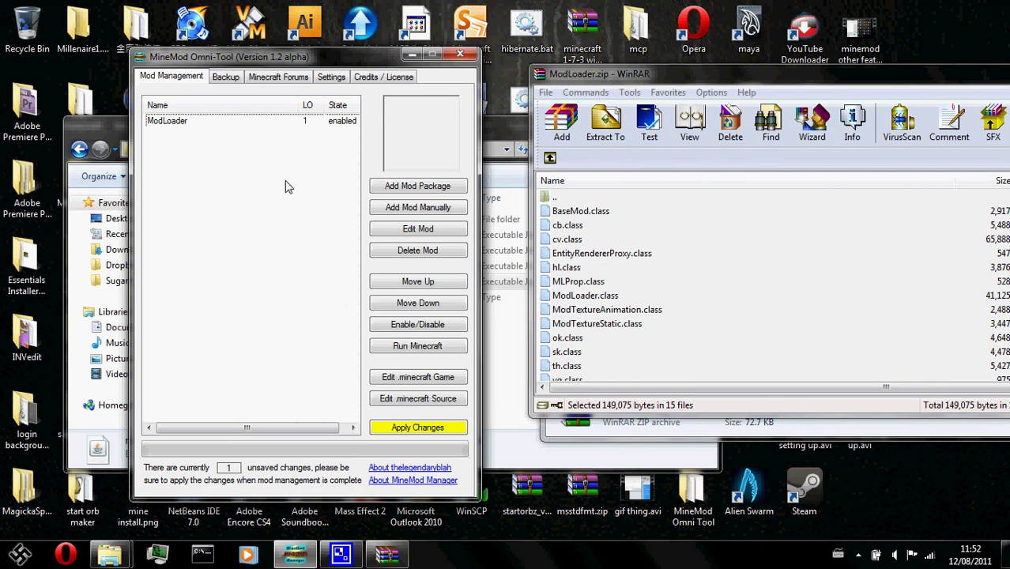
pyautogui.moveTo(325, 71); pyautogui.dragTo(327, 52)
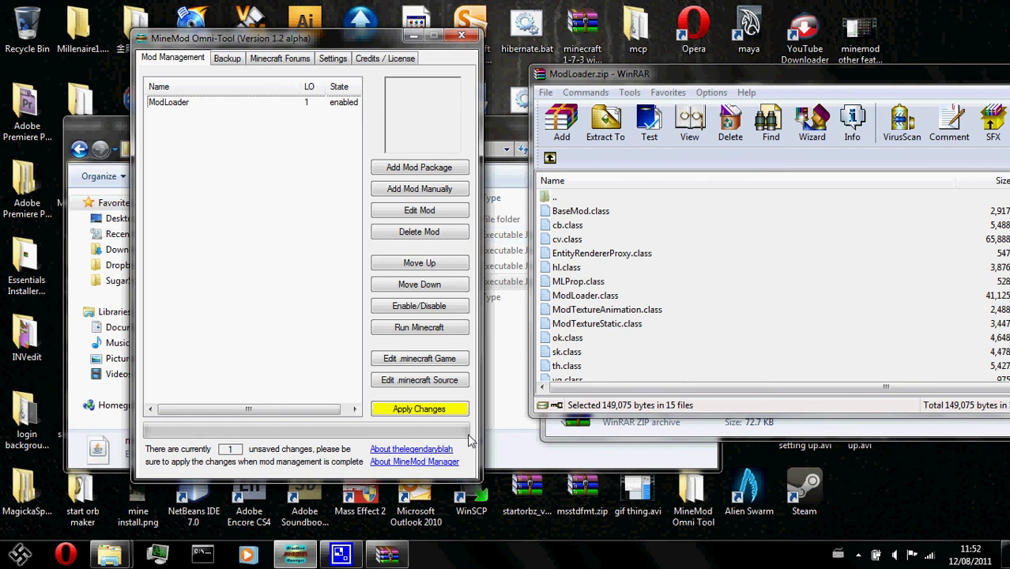
# Reopen minecraft.jar in WinRAR from the bin folder, examine its class files, and close the archive.
pyautogui.moveTo(109, 553)
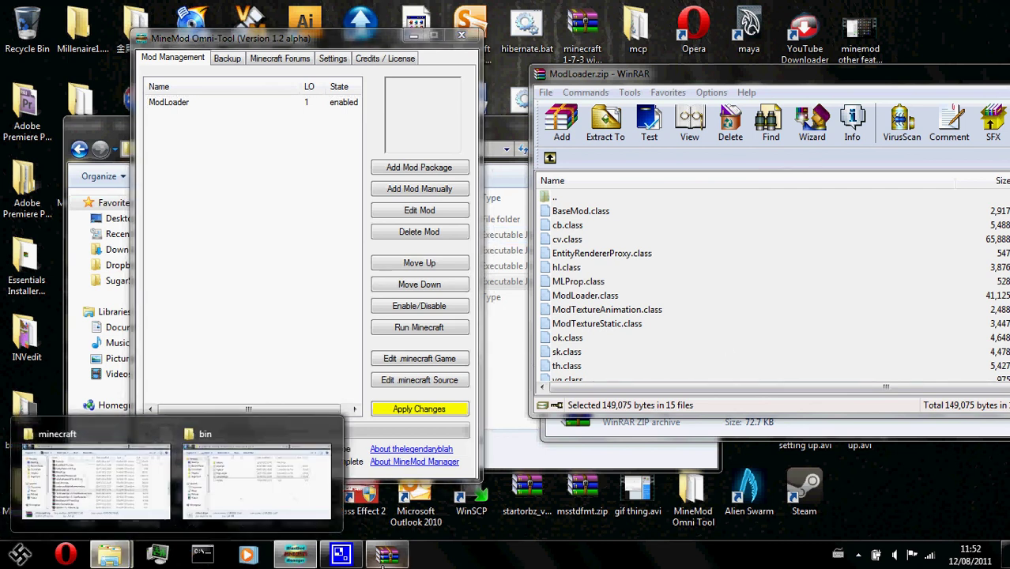
pyautogui.click(156, 512)
pyautogui.click(195, 176)
pyautogui.click(207, 228)
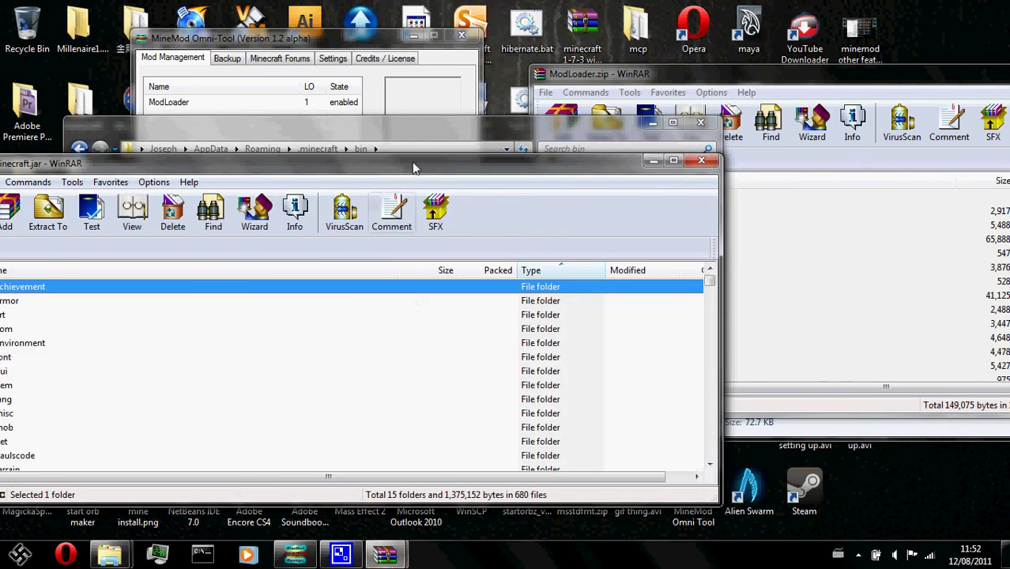
pyautogui.scroll(-15, 548, 311)
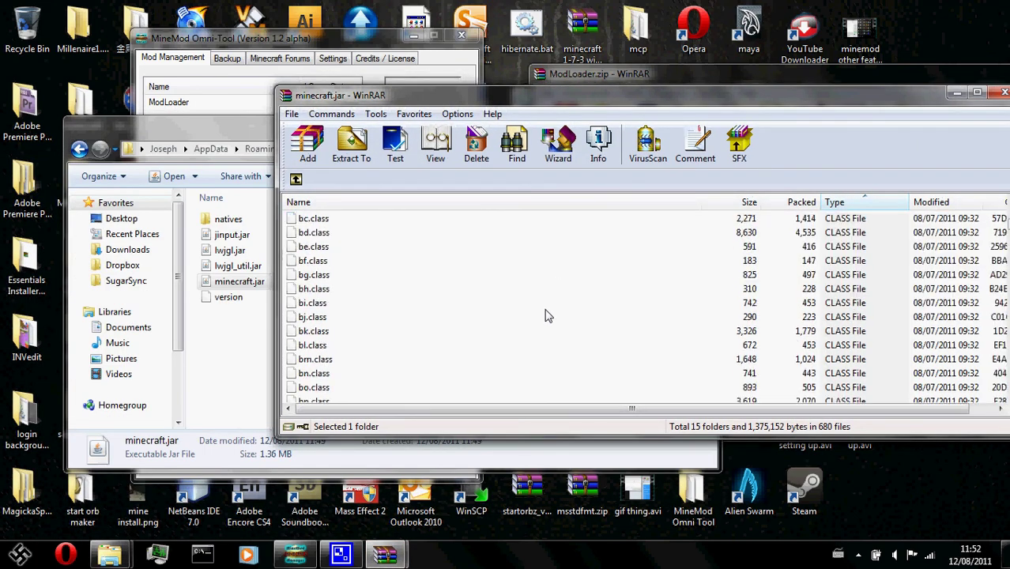
pyautogui.scroll(-5, 548, 316)
pyautogui.click(1003, 92)
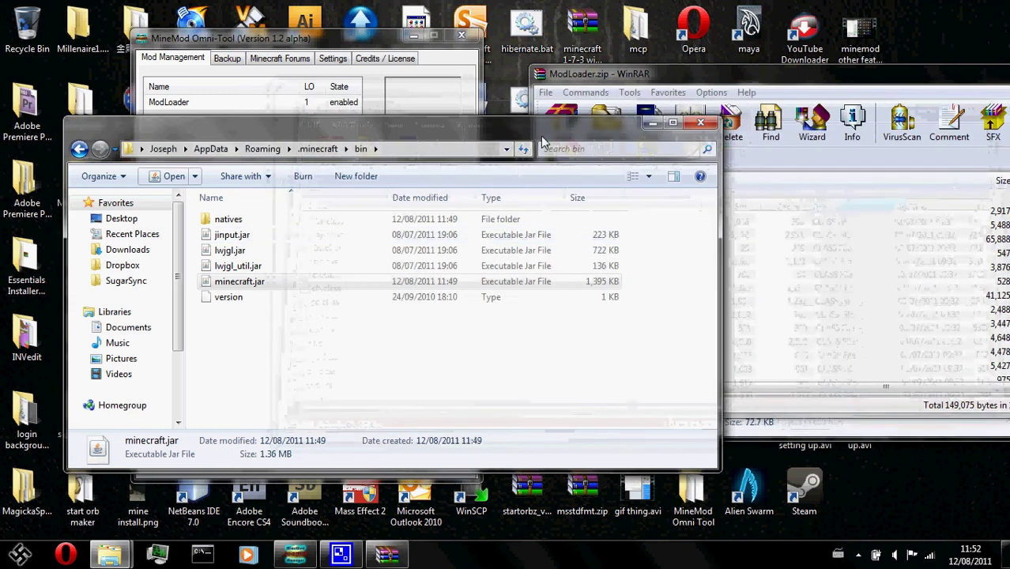
# Move the bin folder window out of the way and close the ModLoader.zip archive.
pyautogui.moveTo(508, 135); pyautogui.dragTo(445, 282)
pyautogui.click(339, 166)
pyautogui.click(746, 242)
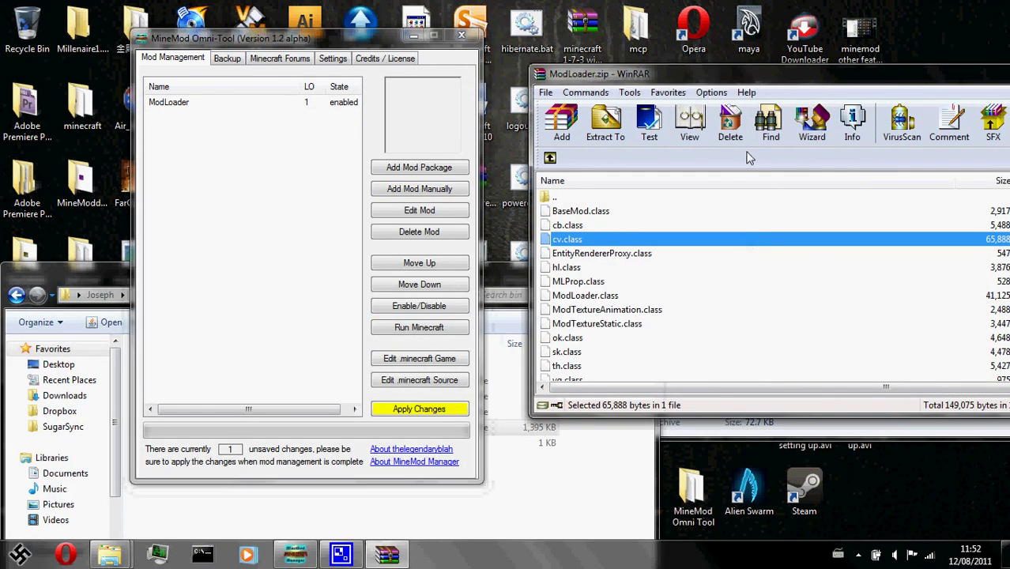
pyautogui.moveTo(679, 73); pyautogui.dragTo(237, 161)
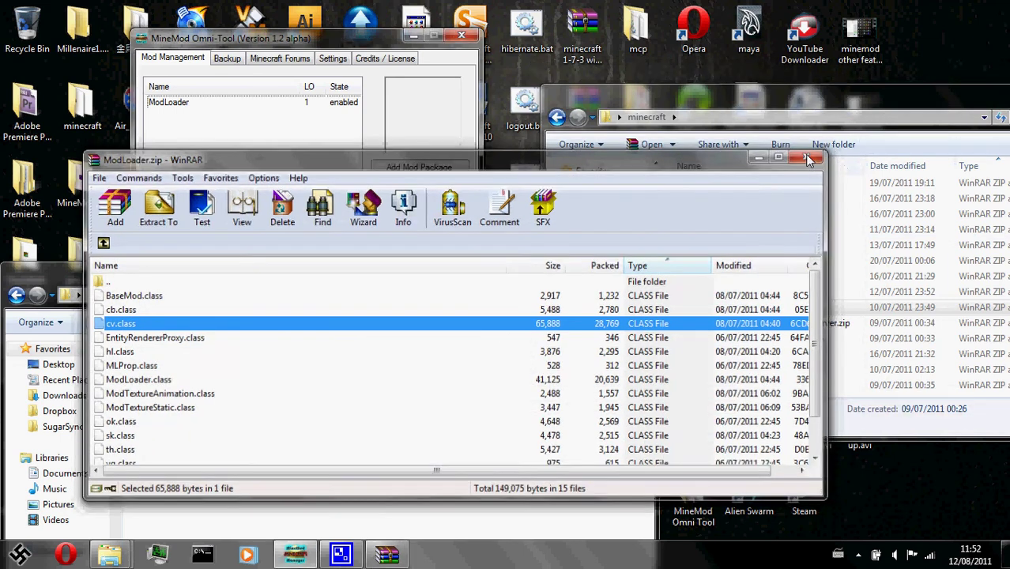
pyautogui.click(807, 160)
# Open mod_Fossil.zip from the minecraft mods folder in WinRAR.
pyautogui.click(790, 323)
pyautogui.scroll(1, 864, 359)
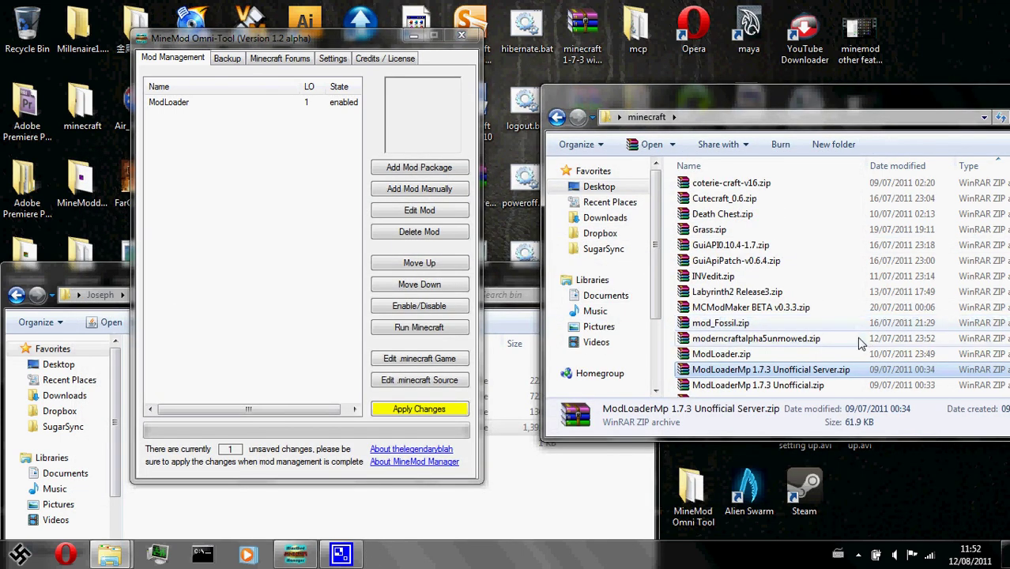
pyautogui.scroll(-1, 863, 360)
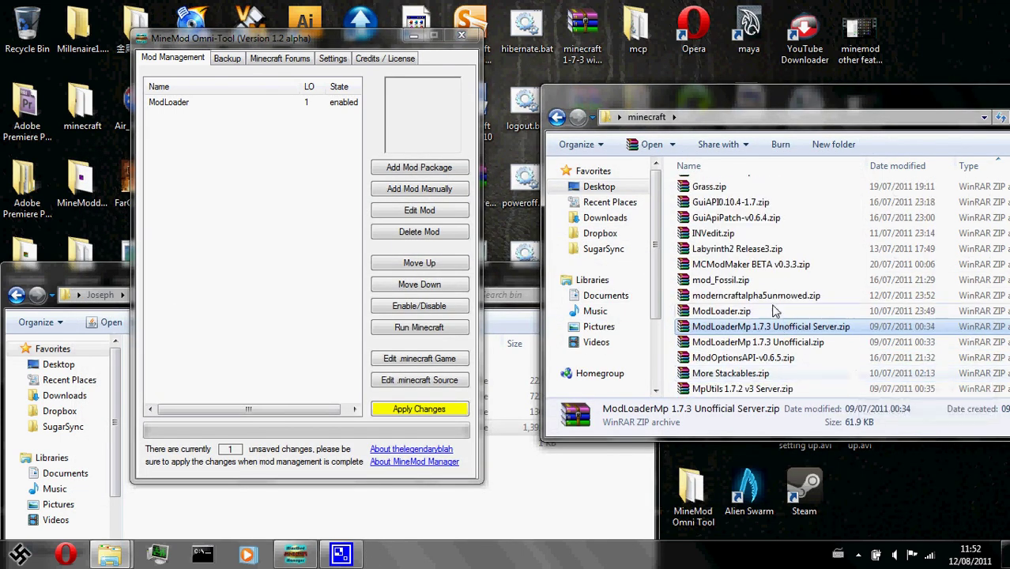
pyautogui.doubleClick(714, 280)
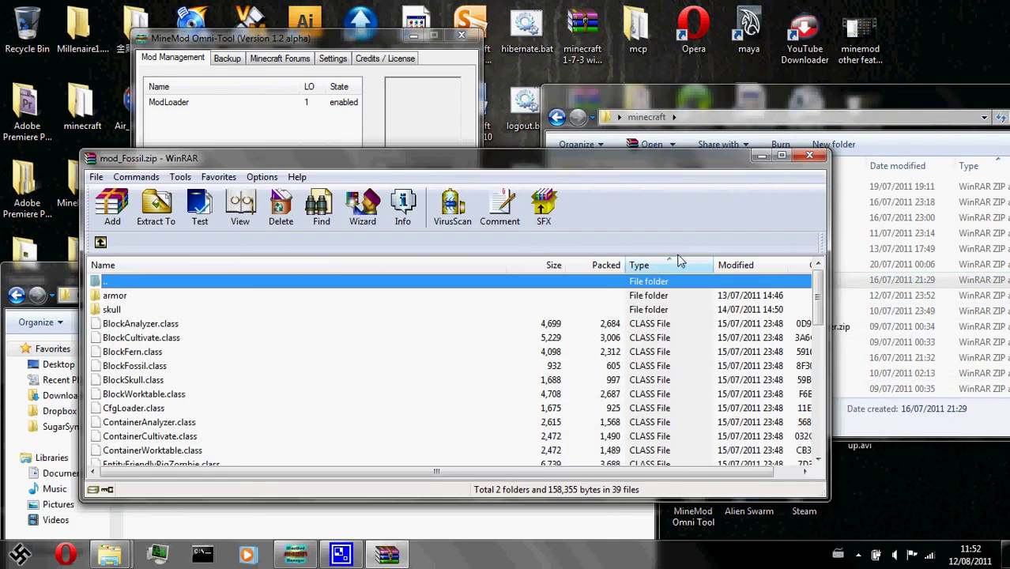
# Close mod_Fossil.zip and look through the minecraft mods folder for another mod archive.
pyautogui.click(807, 155)
pyautogui.scroll(2, 796, 290)
pyautogui.press('F2')
pyautogui.click(794, 281)
pyautogui.scroll(-2, 794, 284)
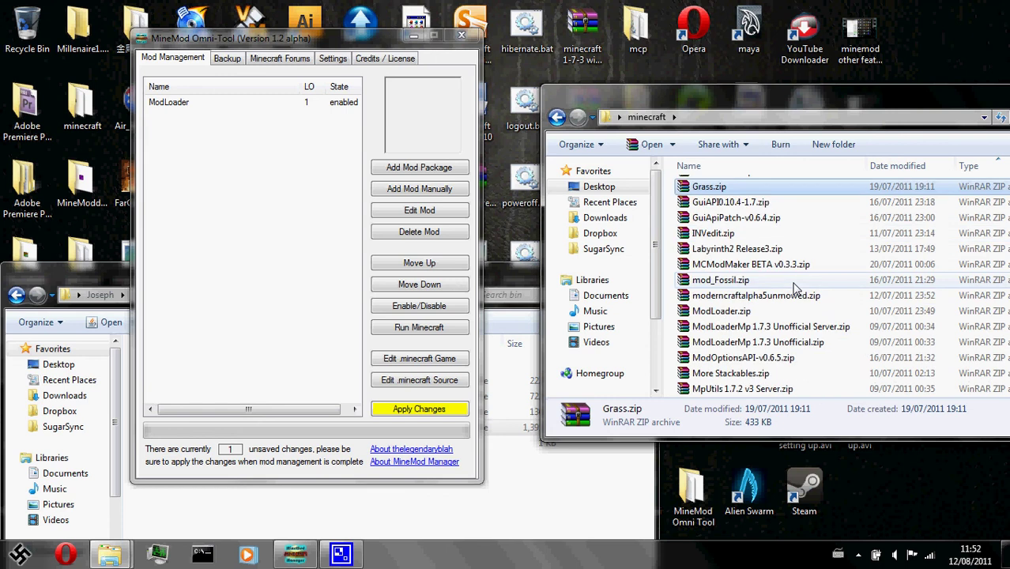
pyautogui.scroll(-5, 794, 286)
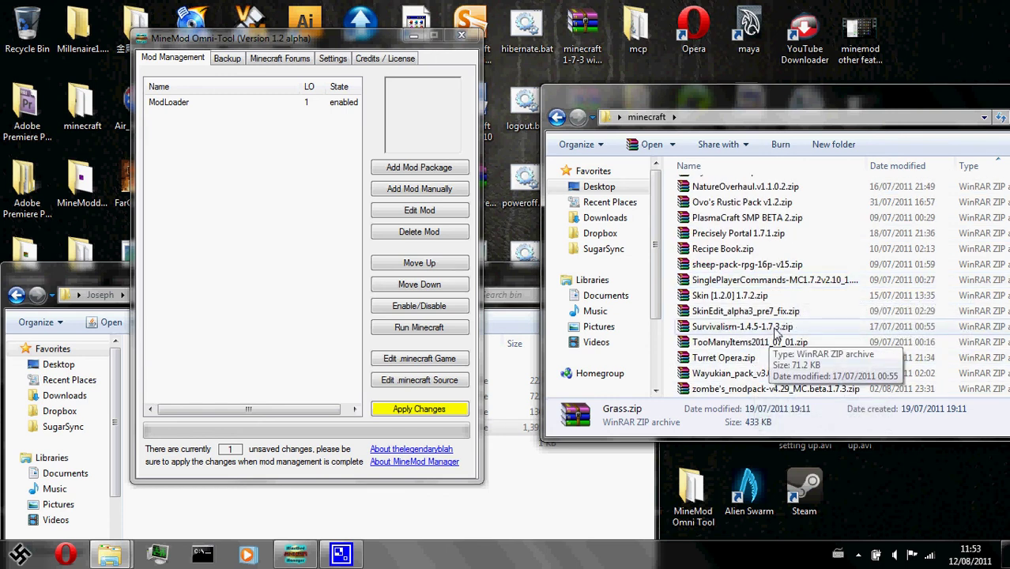
# Open Survivalism-1.4.5-1.7.3.zip from the mods folder, examine its contents, and close the archive.
pyautogui.doubleClick(772, 327)
pyautogui.click(624, 349)
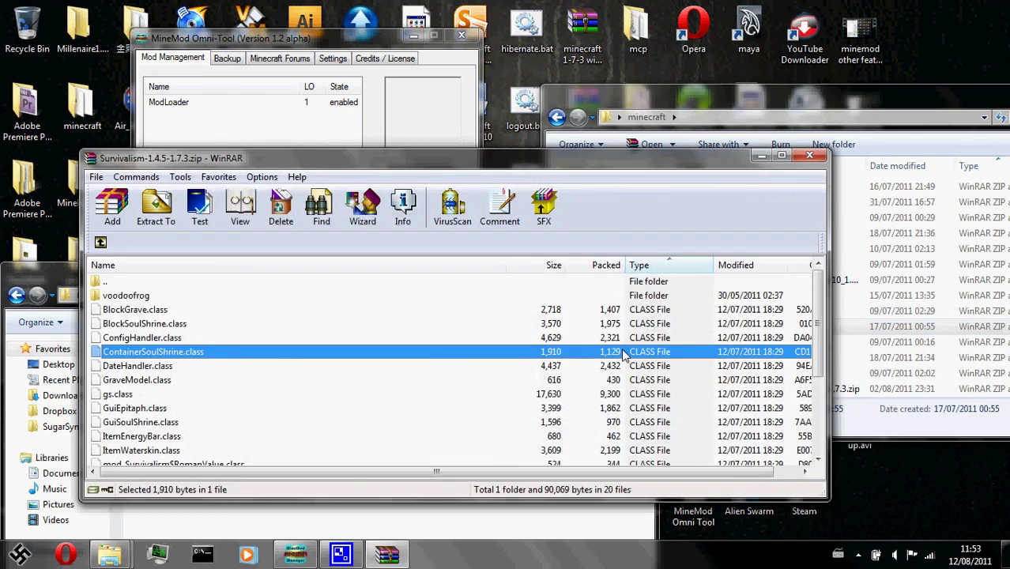
pyautogui.scroll(-2, 624, 355)
pyautogui.scroll(-2, 624, 355)
pyautogui.scroll(4, 624, 356)
pyautogui.click(809, 156)
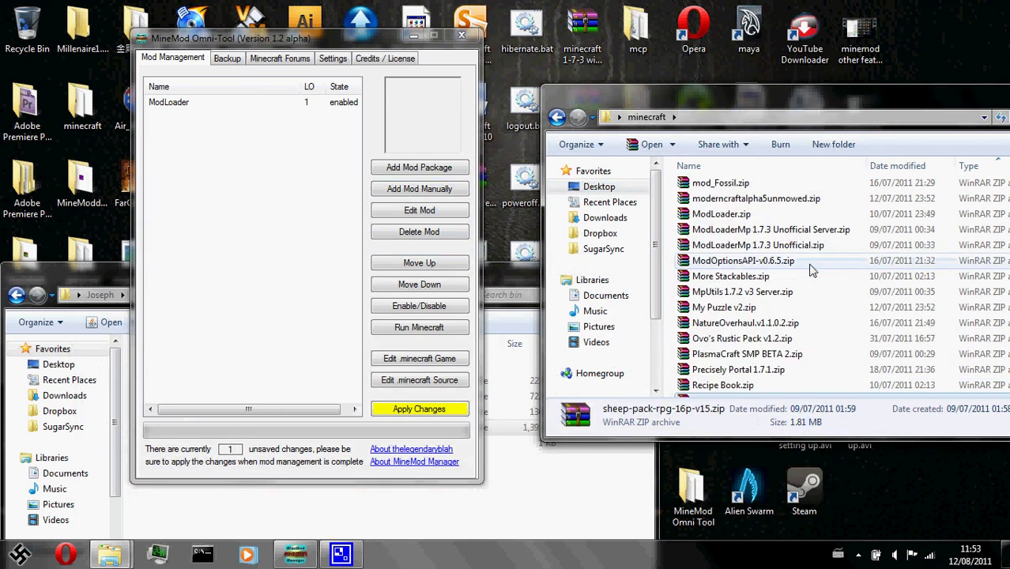
pyautogui.scroll(8, 812, 271)
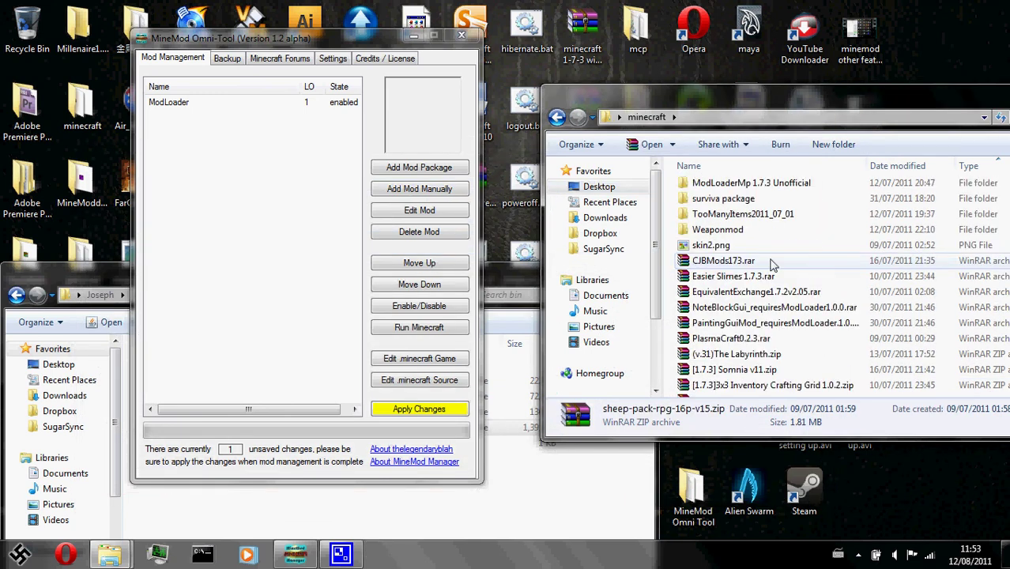
# Start adding a mod manually with the name TooManyItems and open TooManyItems2011_07_01.zip from the mods folder in WinRAR.
pyautogui.click(419, 189)
pyautogui.click(134, 56)
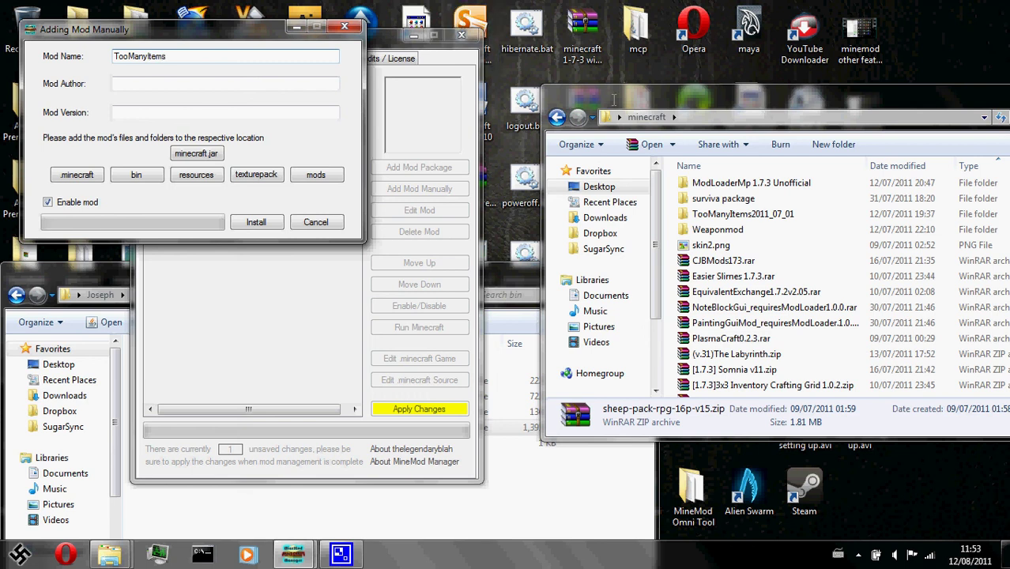
pyautogui.click(782, 323)
pyautogui.scroll(-15, 784, 329)
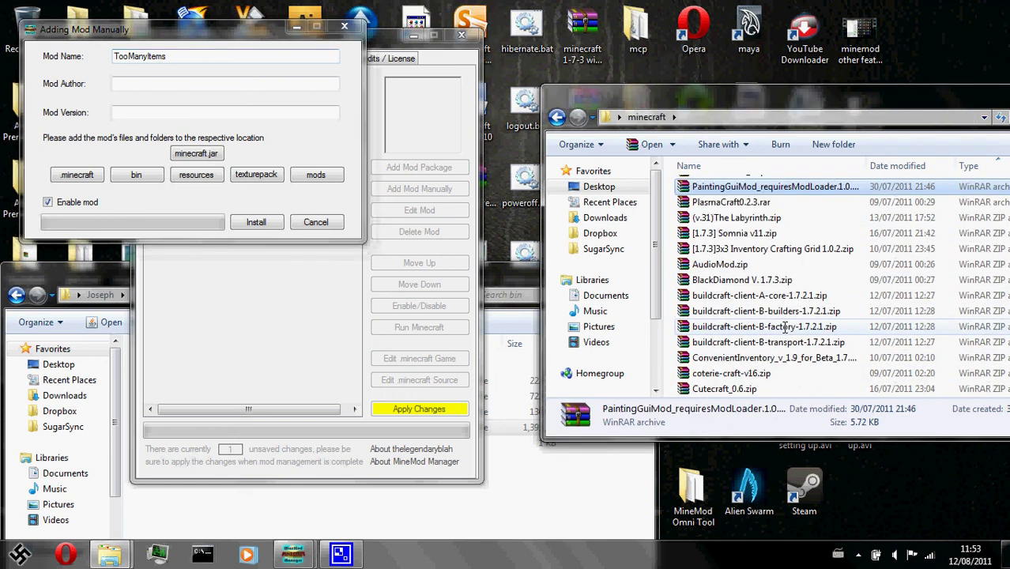
pyautogui.doubleClick(778, 341)
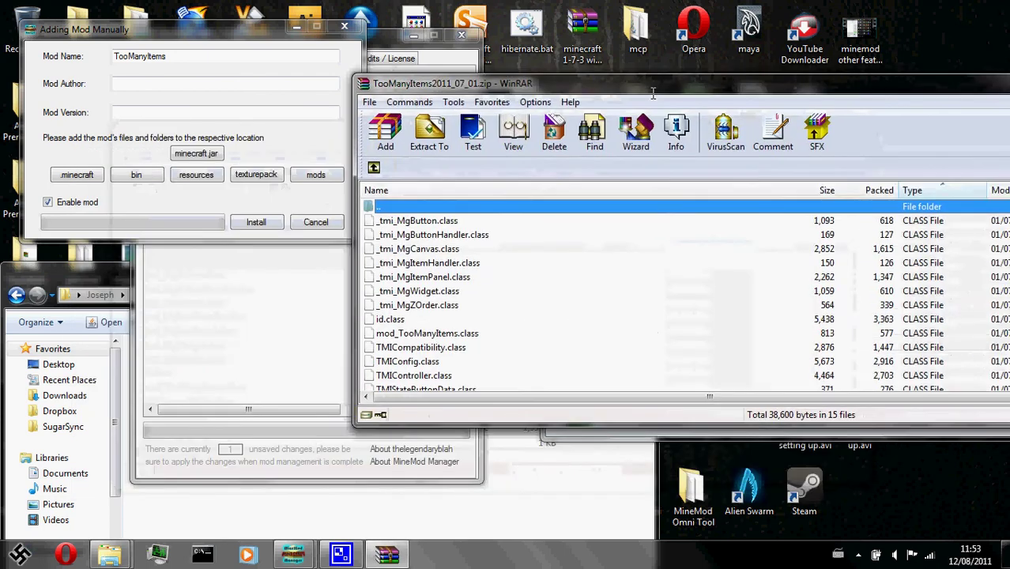
# Arrange the manual mod dialog and the TooManyItems archive window side by side so both are accessible.
pyautogui.moveTo(653, 93); pyautogui.dragTo(670, 87)
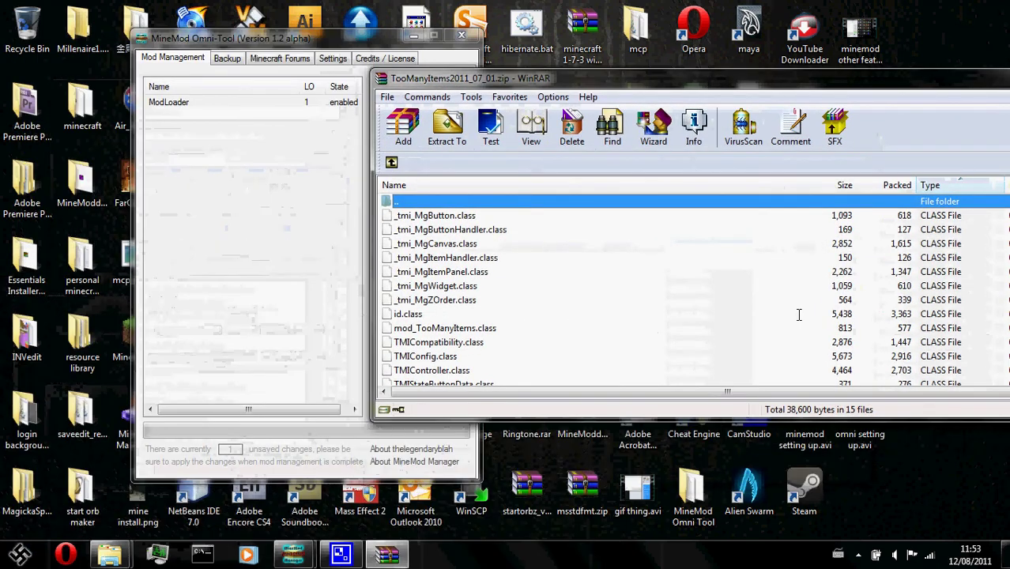
pyautogui.click(292, 41)
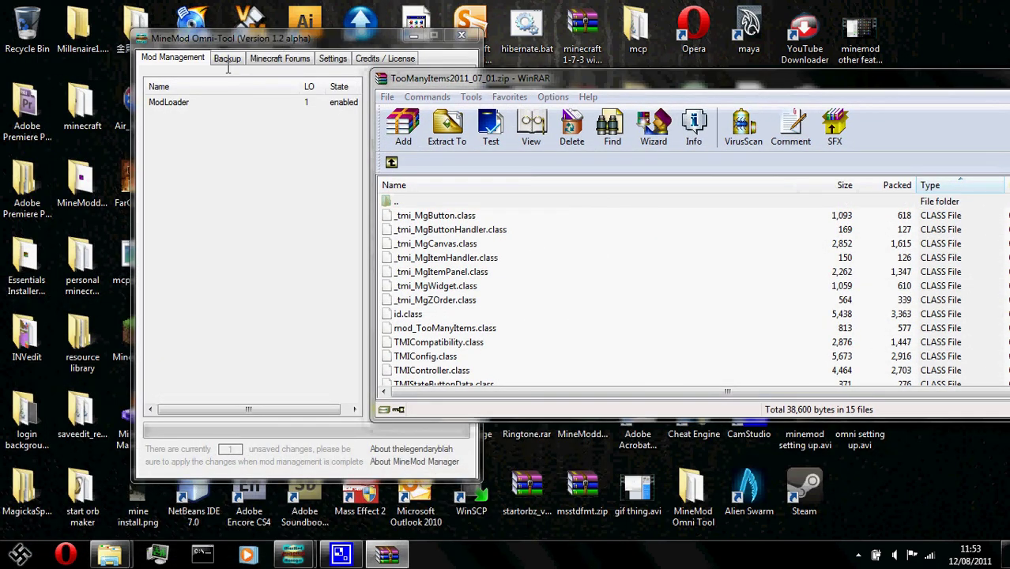
pyautogui.click(399, 472)
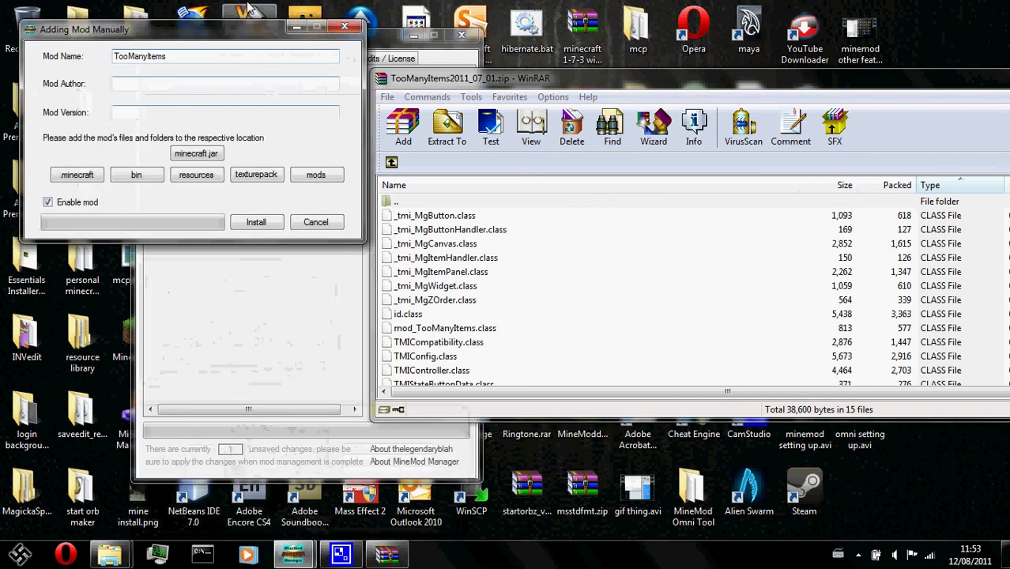
pyautogui.moveTo(212, 21); pyautogui.dragTo(238, 165)
pyautogui.moveTo(564, 88); pyautogui.dragTo(653, 75)
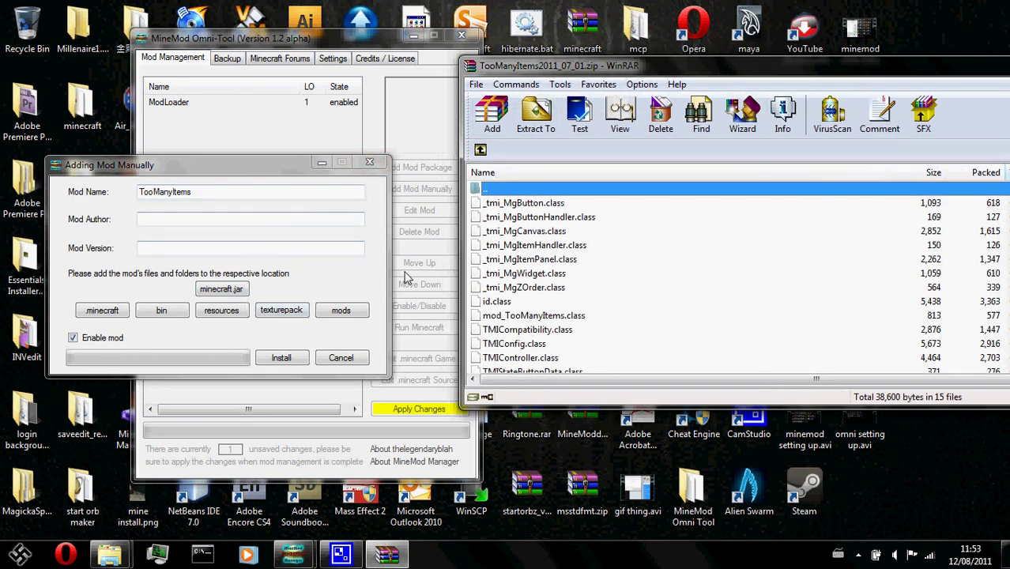
# Copy all files from the TooManyItems archive into the mod's minecraft.jar location.
pyautogui.click(235, 289)
pyautogui.click(619, 246)
pyautogui.hotkey('ctrl', 'a')
pyautogui.moveTo(338, 129); pyautogui.dragTo(204, 188)
pyautogui.click(259, 277)
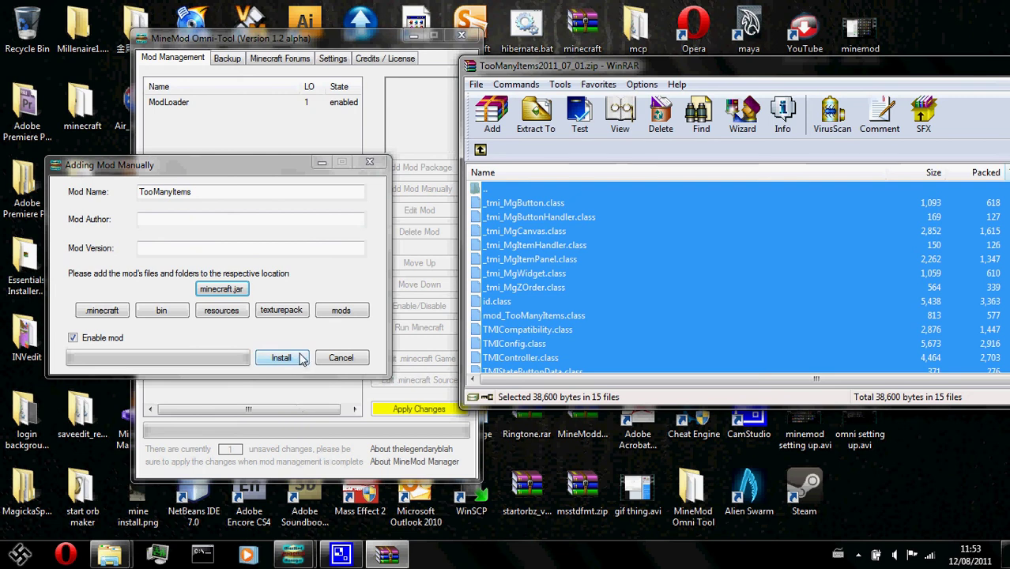
# Install the TooManyItems mod with the enable option left on and close its archive.
pyautogui.click(299, 358)
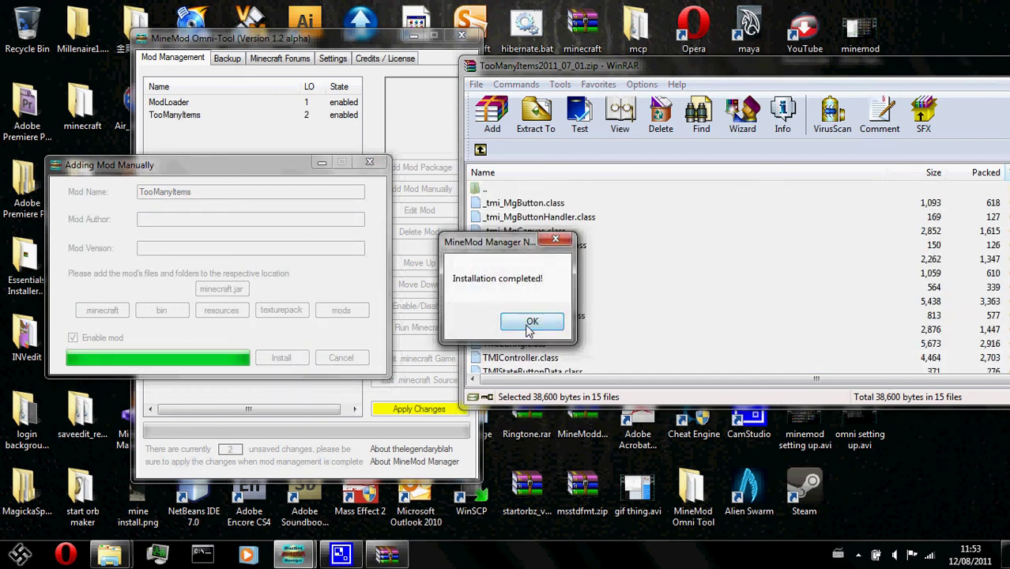
pyautogui.click(530, 322)
pyautogui.moveTo(711, 66); pyautogui.dragTo(383, 120)
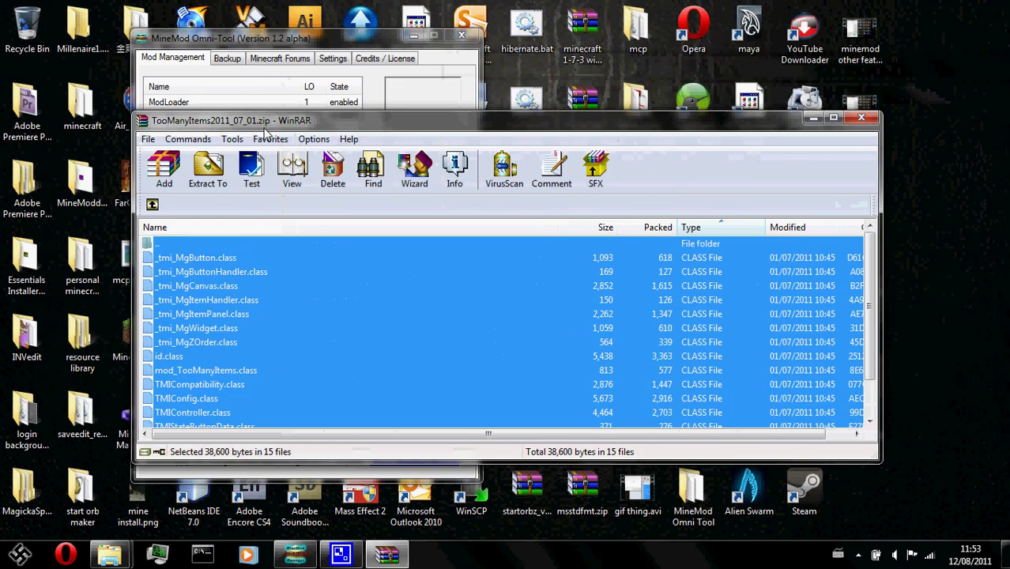
pyautogui.click(861, 118)
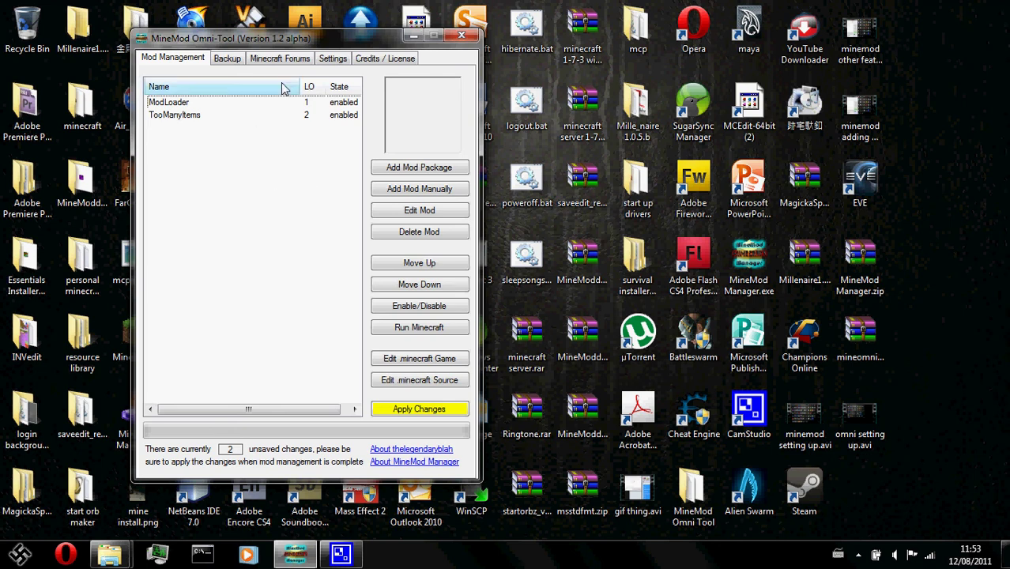
# Open the Minecraft Forums' Released Mods section in Omni-Browser and return the mod manager to its mod list.
pyautogui.click(287, 59)
pyautogui.moveTo(328, 41); pyautogui.dragTo(364, 38)
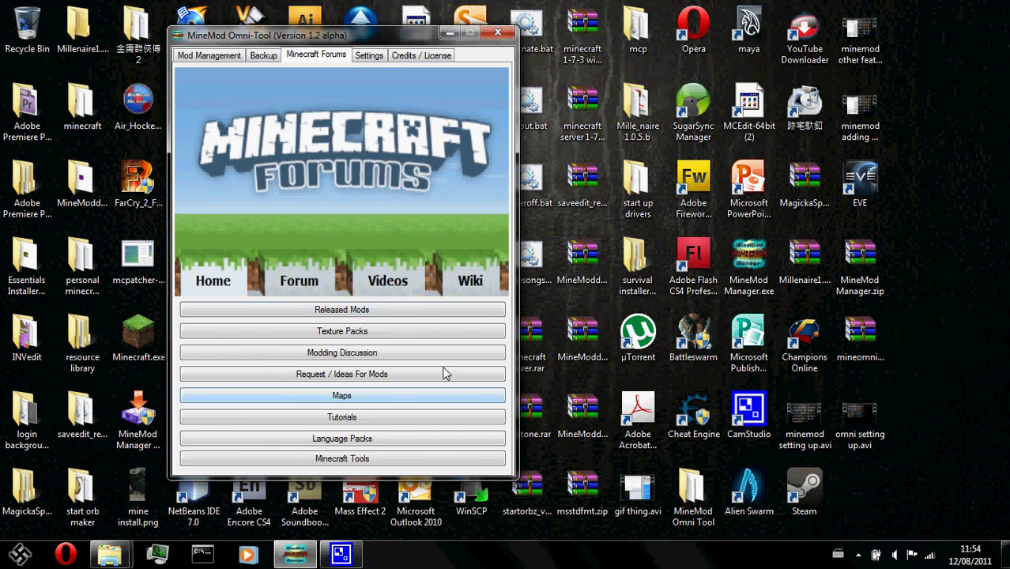
pyautogui.click(326, 312)
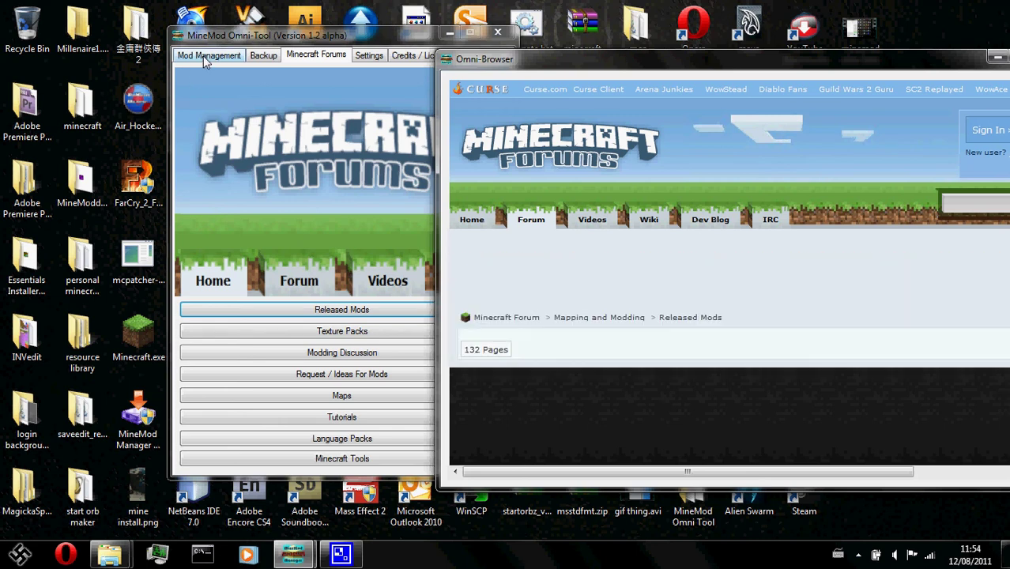
pyautogui.click(205, 61)
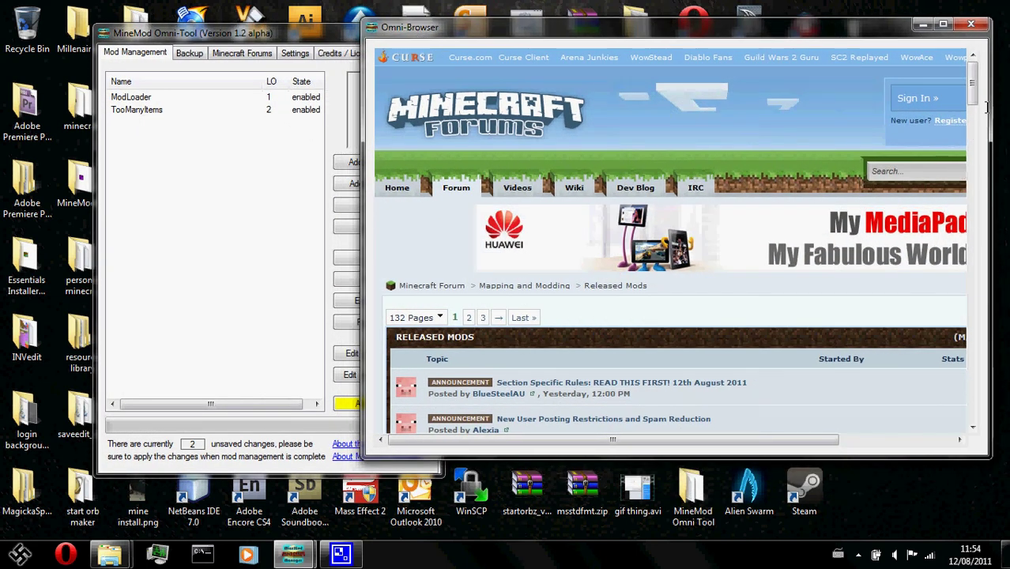
# Open the [1.7.3] Single Player Commands [V2.10_2] forum topic and jump to its Downloads section.
pyautogui.moveTo(977, 85); pyautogui.dragTo(975, 219)
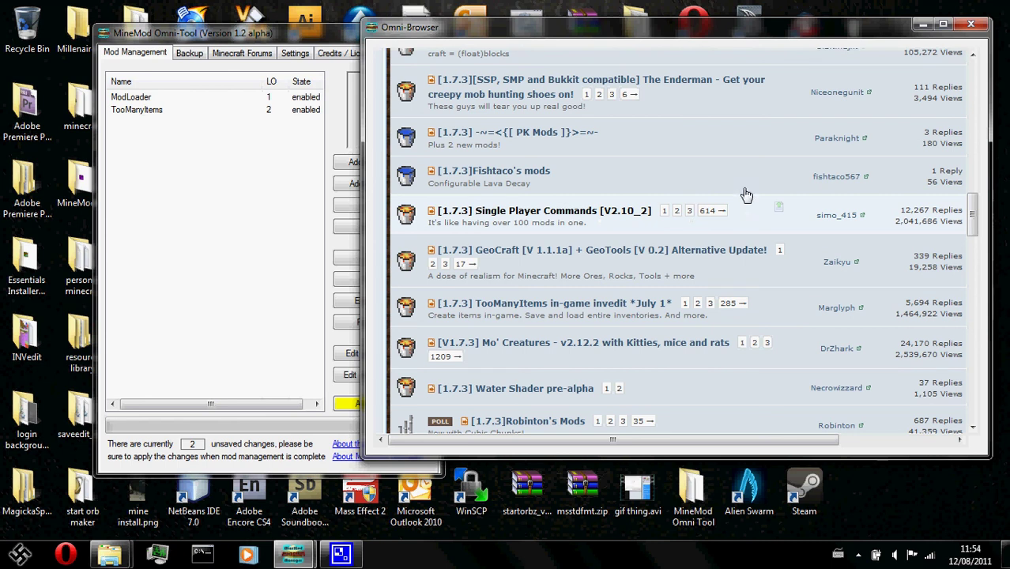
pyautogui.click(616, 210)
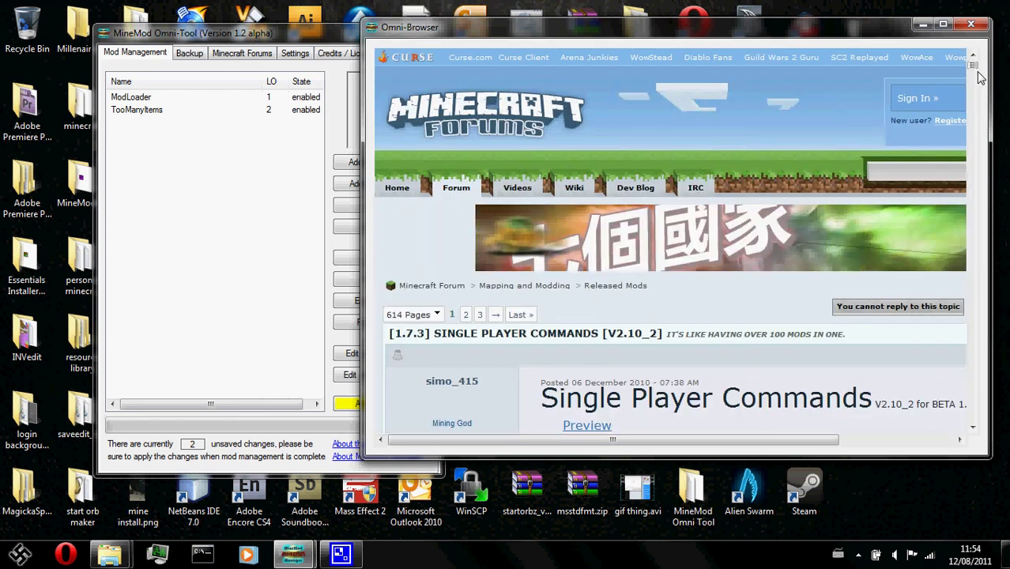
pyautogui.scroll(-3, 978, 76)
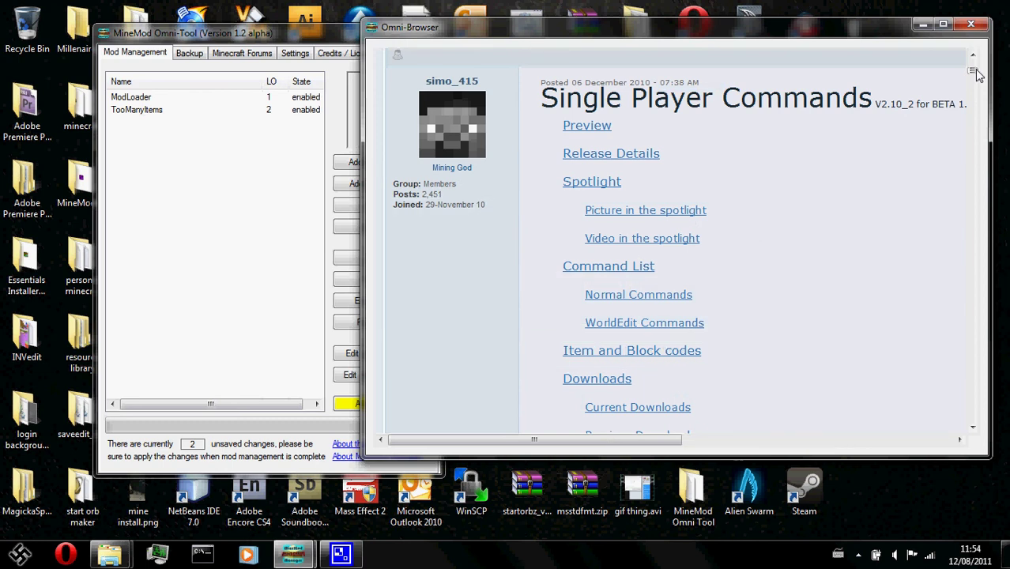
pyautogui.click(614, 380)
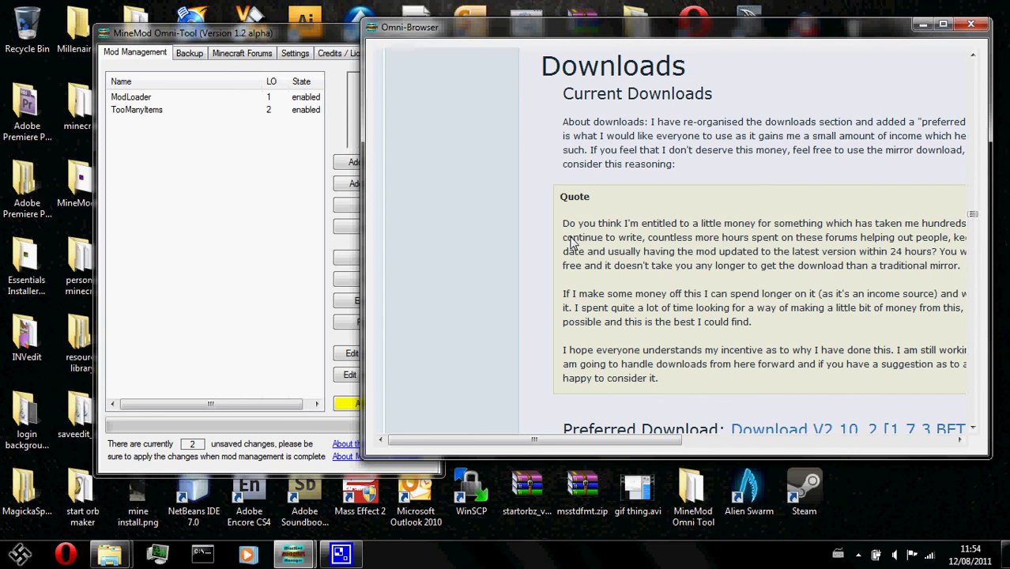
# Follow the preferred download link for Single Player Commands V2.10_2 [1.7.3 BETA].
pyautogui.scroll(-4, 616, 241)
pyautogui.scroll(2, 664, 249)
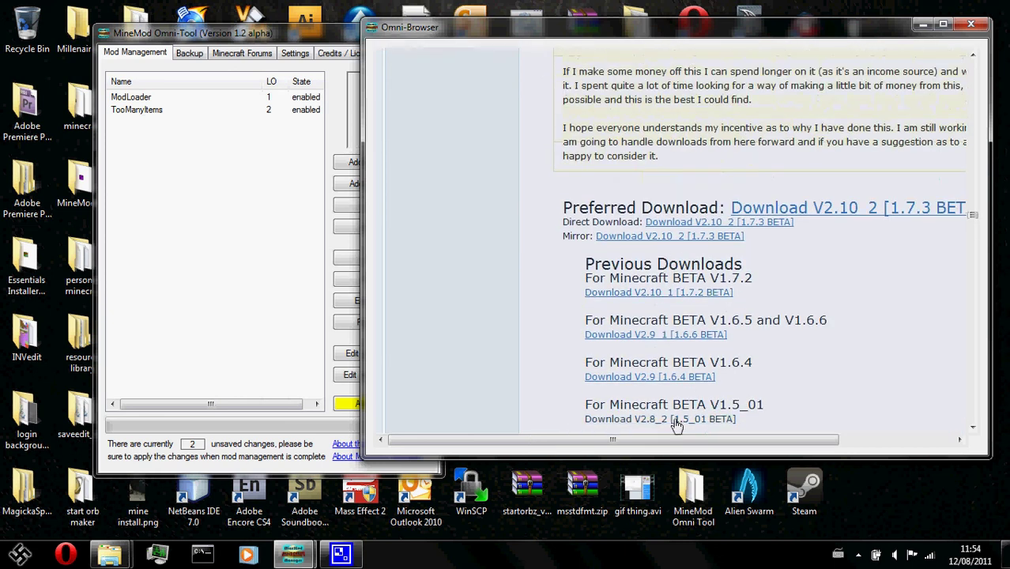
pyautogui.moveTo(632, 441); pyautogui.dragTo(728, 442)
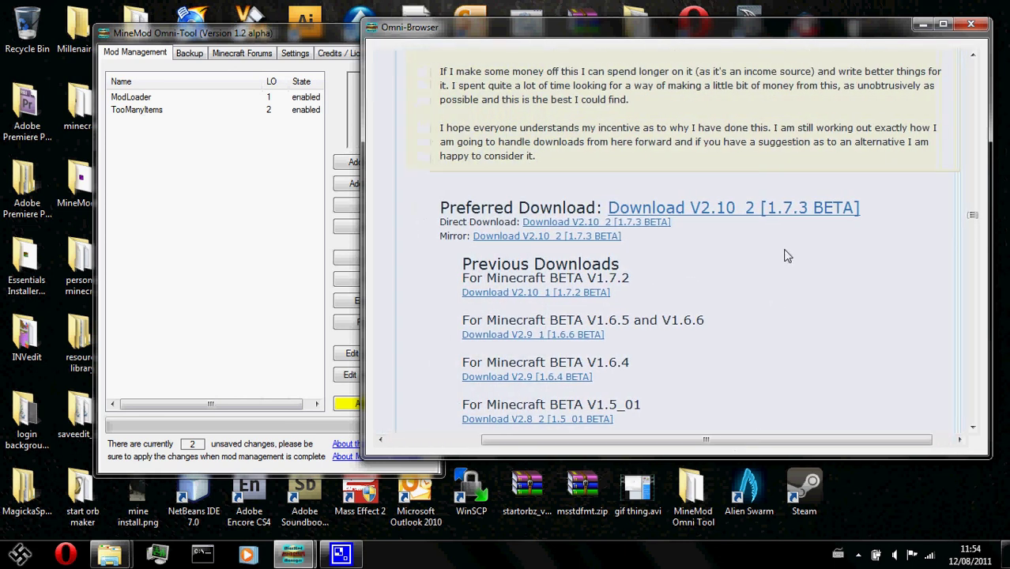
pyautogui.click(791, 212)
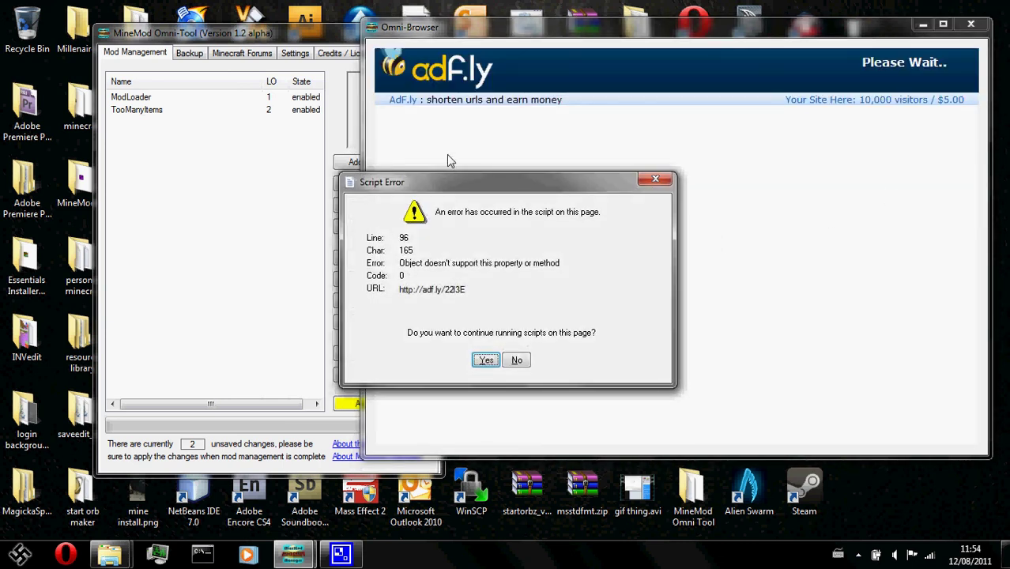
# Move the script error dialog aside and allow scripts to continue running on the adf.ly page.
pyautogui.moveTo(445, 188); pyautogui.dragTo(379, 212)
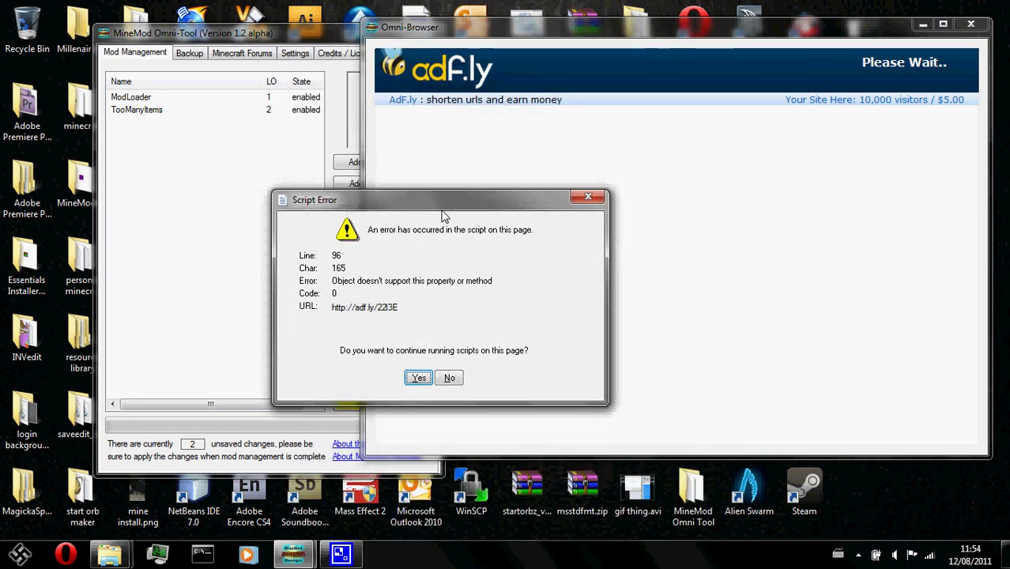
pyautogui.moveTo(441, 212); pyautogui.dragTo(410, 226)
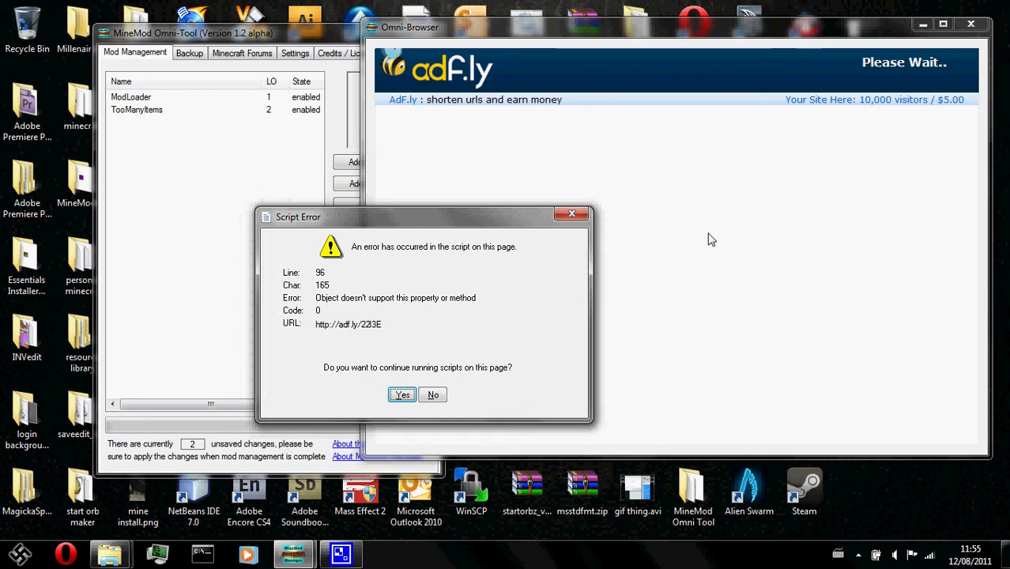
pyautogui.click(401, 395)
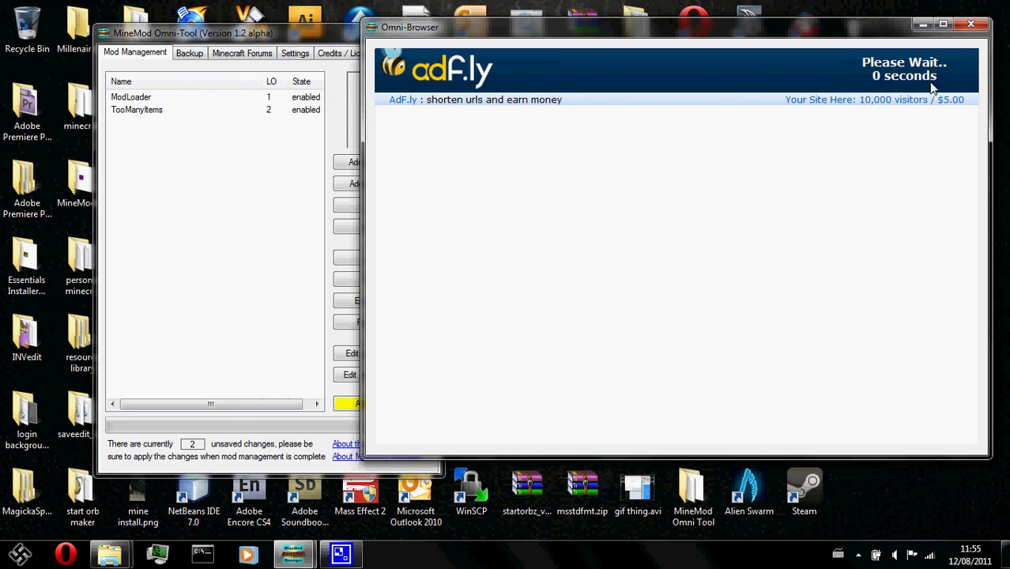
# Skip the adf.ly ad, open SinglePlayerCommands-MC1.7.3v2.10_2.zip directly, and move the archive window clear of the mod manager.
pyautogui.click(921, 75)
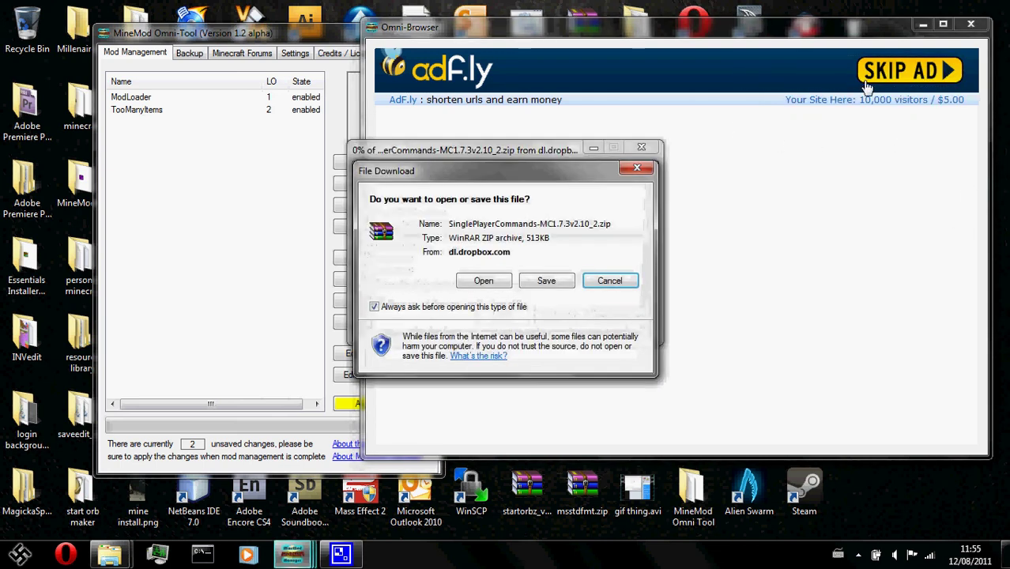
pyautogui.moveTo(423, 181); pyautogui.dragTo(401, 188)
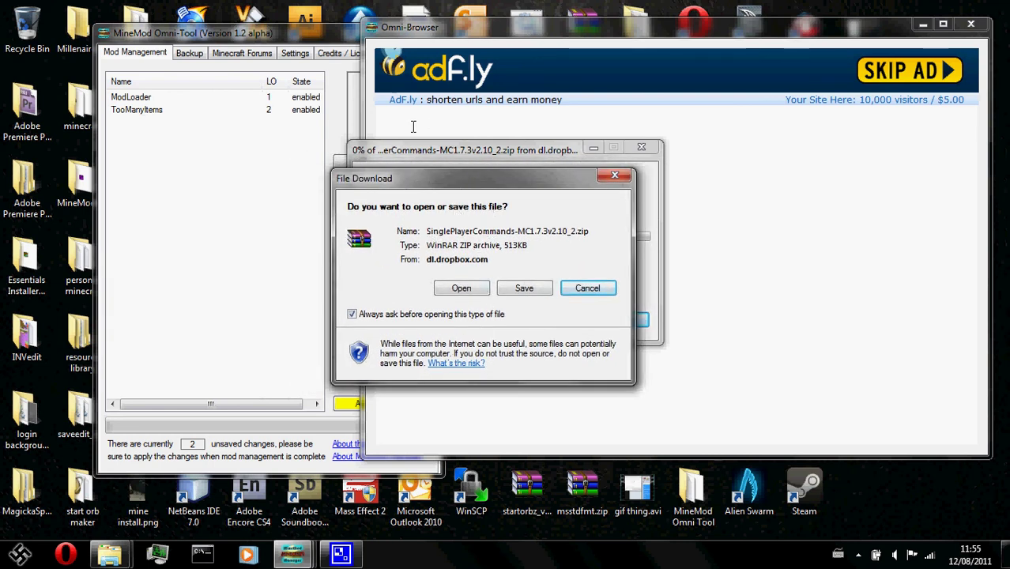
pyautogui.click(465, 288)
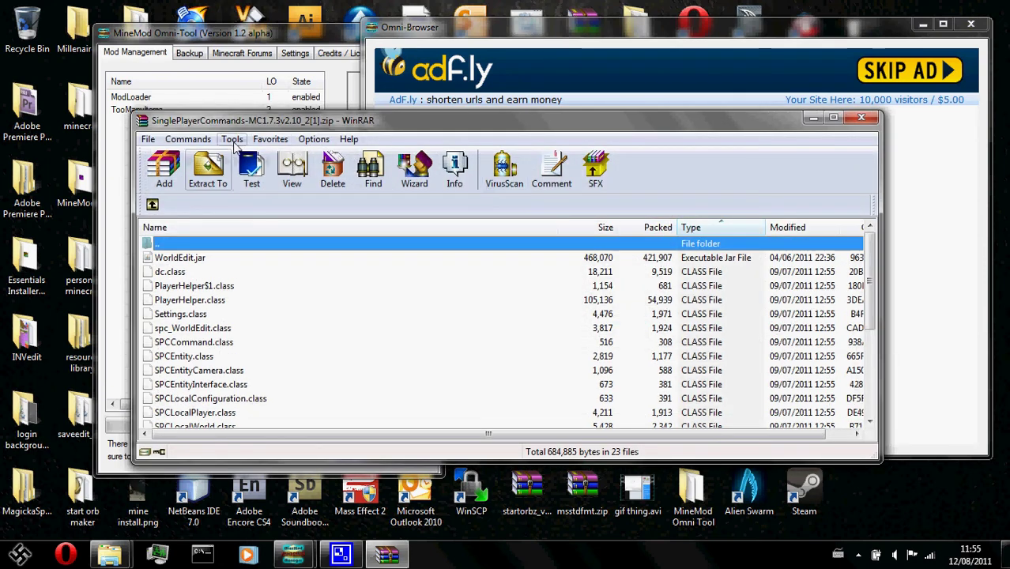
pyautogui.moveTo(261, 124); pyautogui.dragTo(613, 90)
pyautogui.click(605, 310)
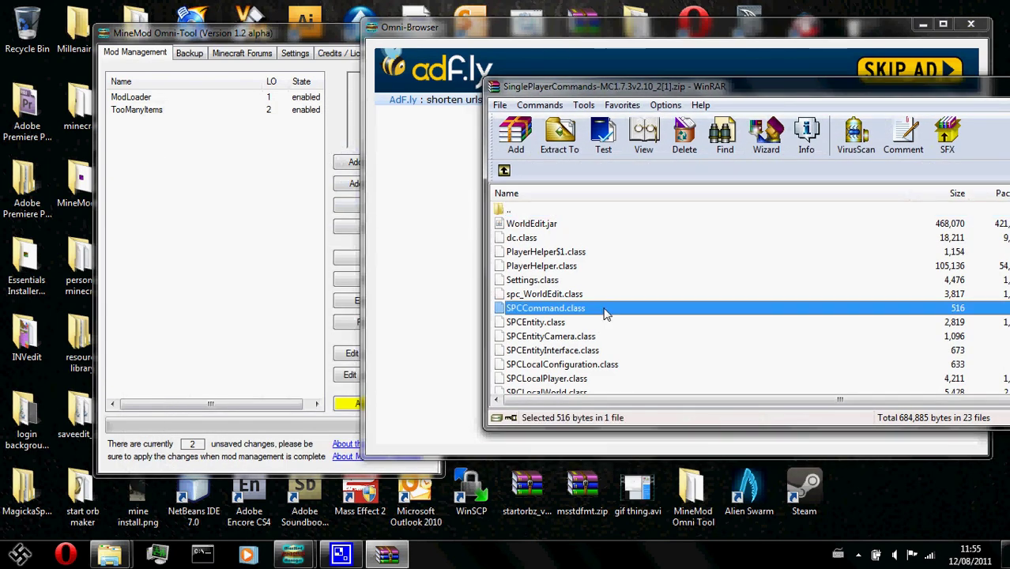
# Start adding a mod manually in the mod manager and name it SinglePlayerCommands.
pyautogui.click(270, 196)
pyautogui.click(698, 378)
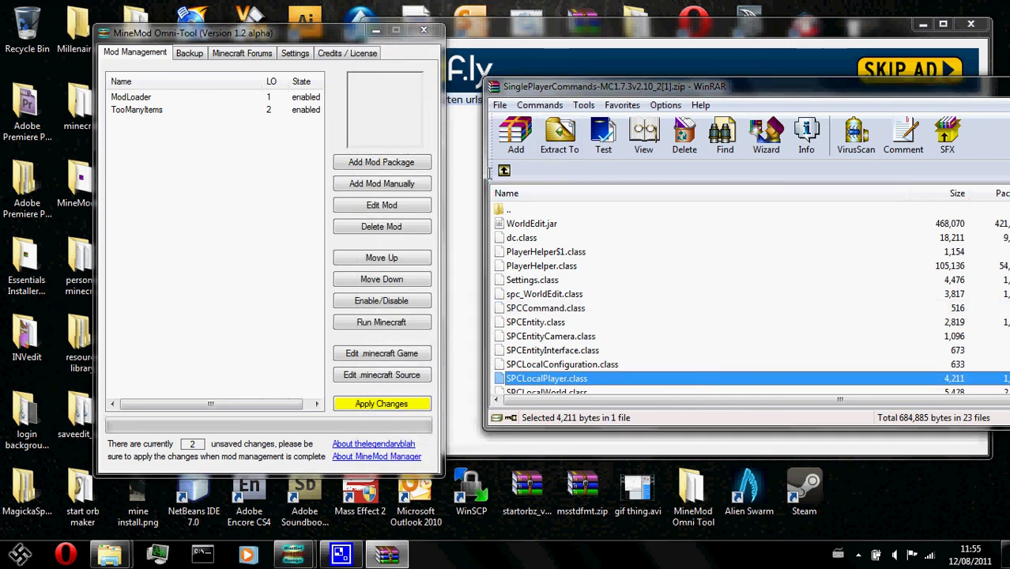
pyautogui.click(382, 184)
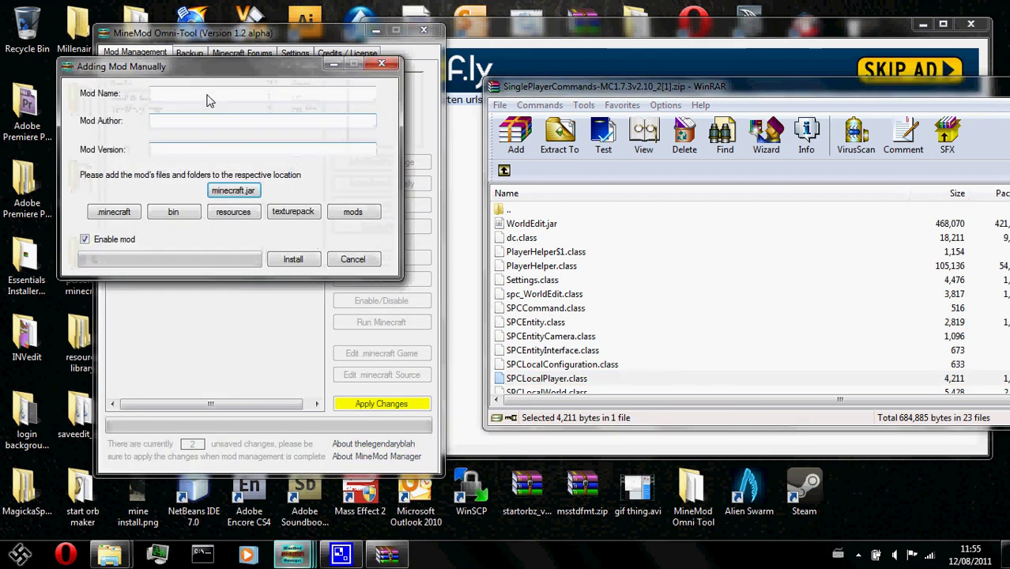
pyautogui.click(228, 127)
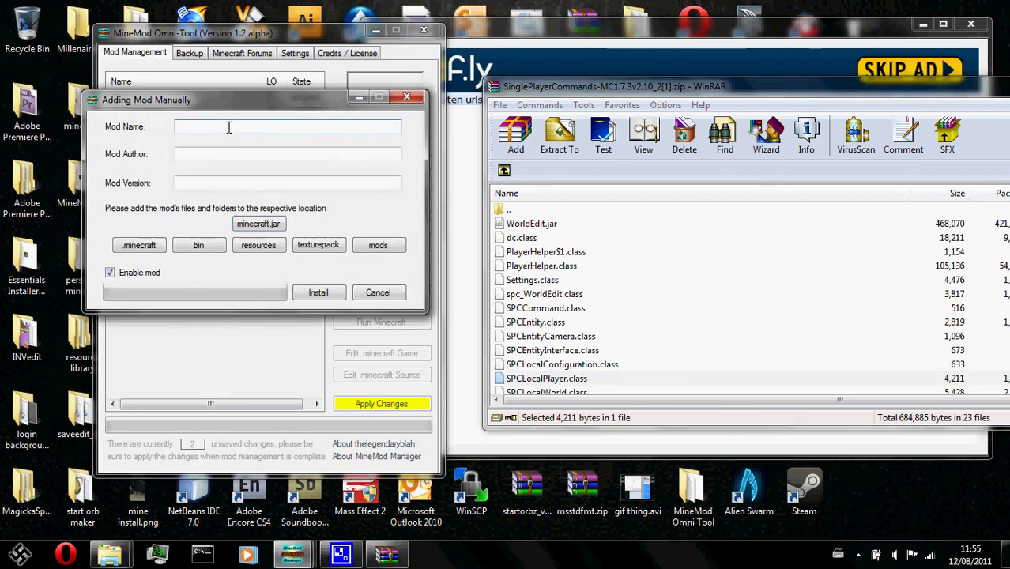
pyautogui.write('SinglePlayerCommands')
pyautogui.click(255, 182)
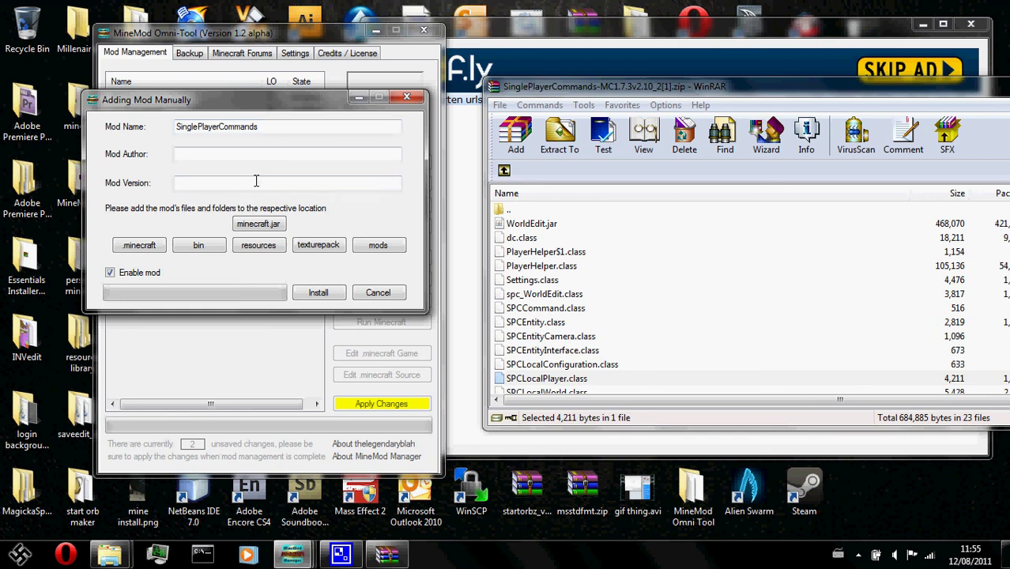
# Open readme.txt from the SinglePlayerCommands archive, read its Install Instructions section, and close the file.
pyautogui.click(710, 338)
pyautogui.scroll(-4, 693, 341)
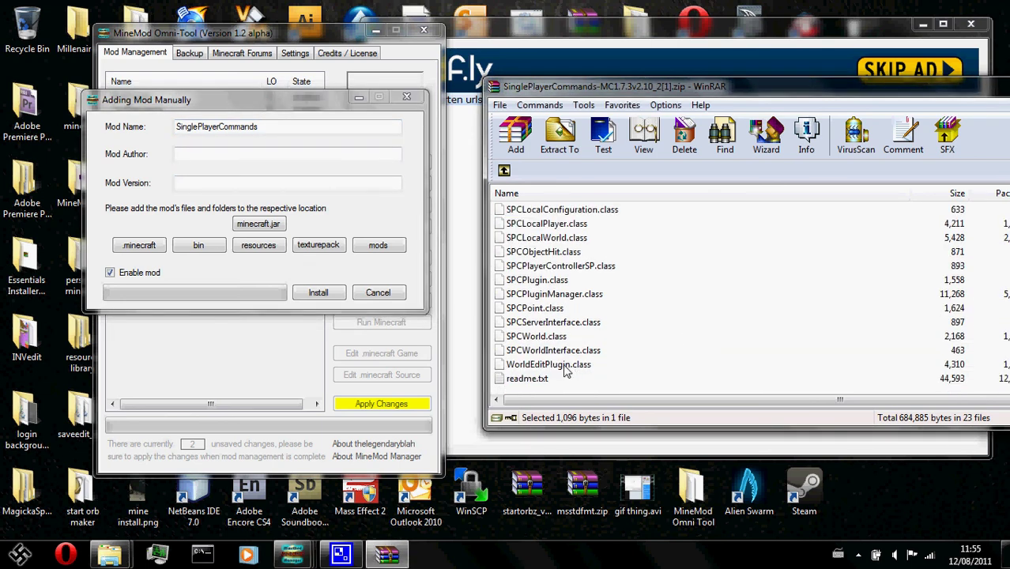
pyautogui.doubleClick(527, 379)
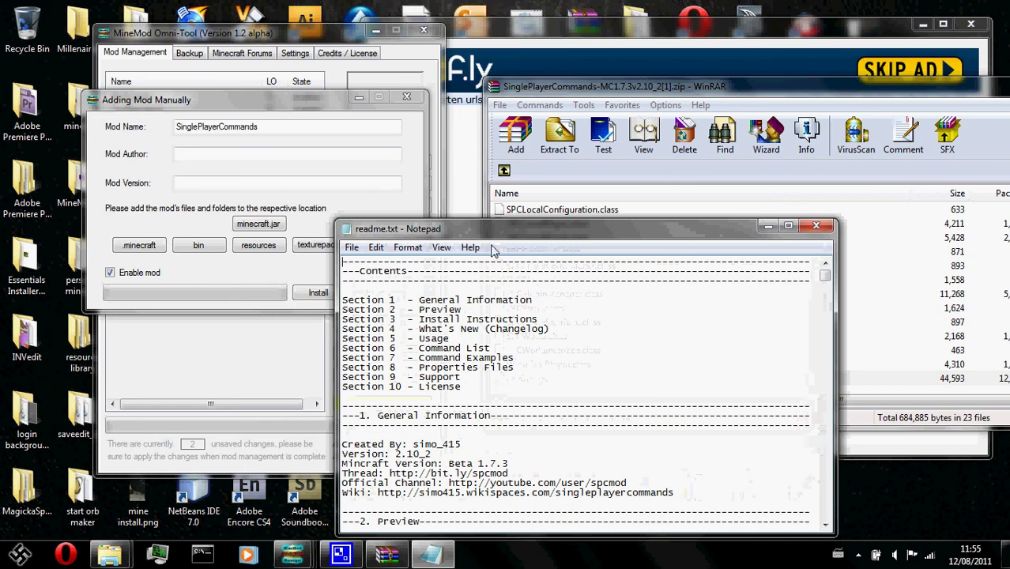
pyautogui.moveTo(496, 239); pyautogui.dragTo(479, 115)
pyautogui.scroll(-12, 460, 278)
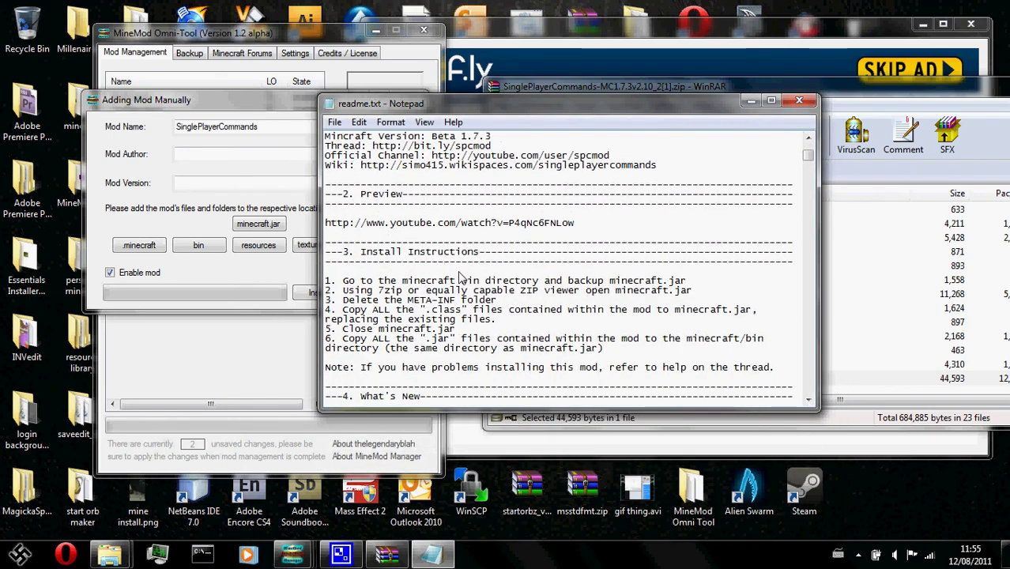
pyautogui.scroll(1, 461, 278)
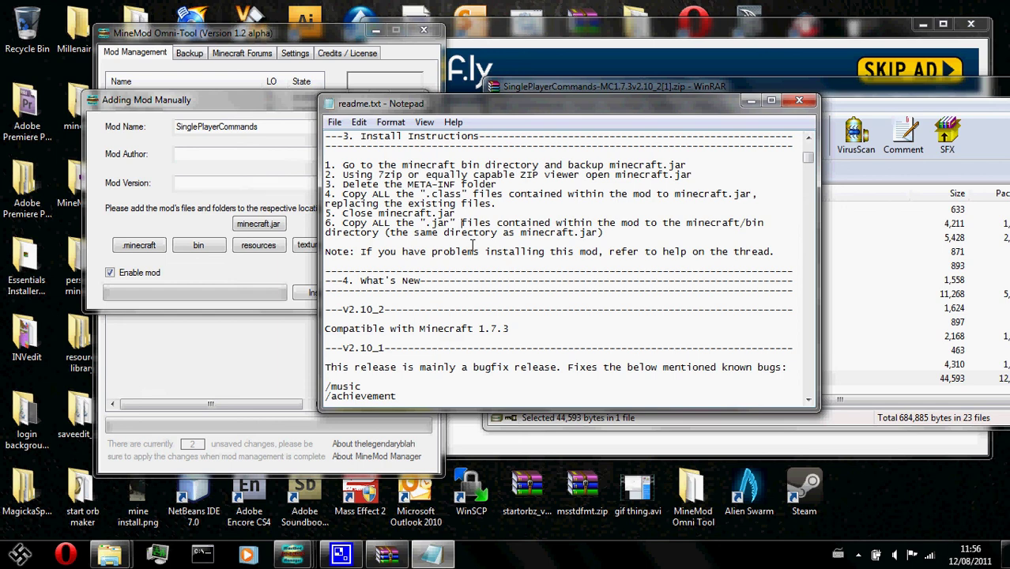
pyautogui.click(799, 100)
# Add all the .class files, from dc.class to WorldEditPlugin.class, from the archive to the mod's minecraft.jar files.
pyautogui.click(777, 338)
pyautogui.scroll(4, 739, 322)
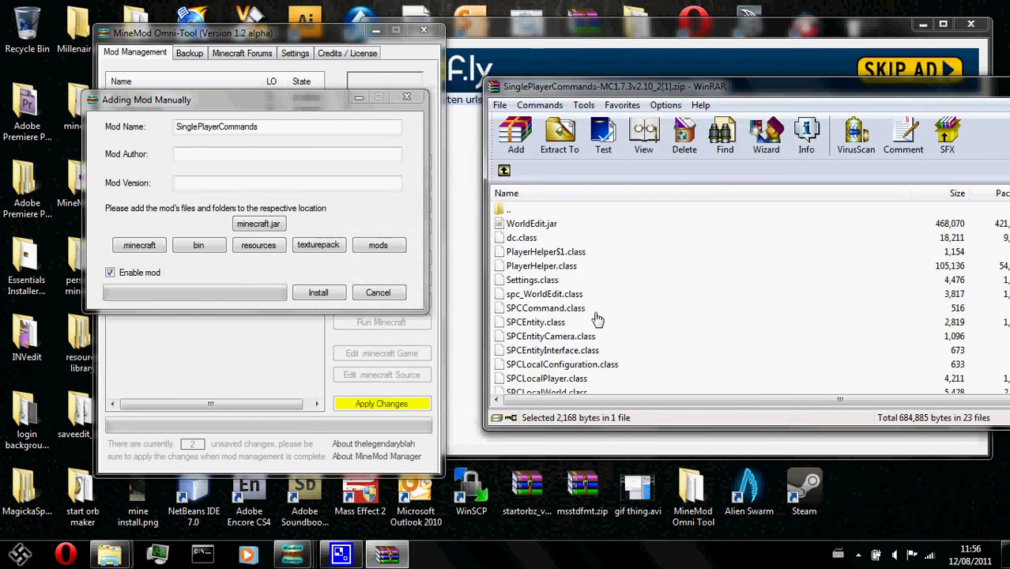
pyautogui.click(526, 240)
pyautogui.scroll(-4, 564, 252)
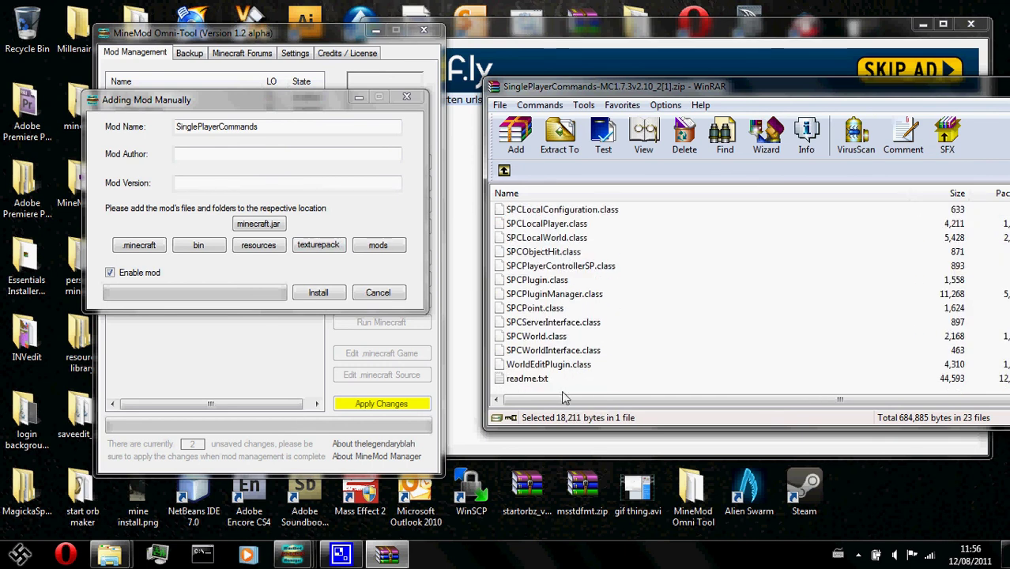
pyautogui.keyDown('shift'); pyautogui.click(565, 368); pyautogui.keyUp('shift')
pyautogui.scroll(4, 571, 364)
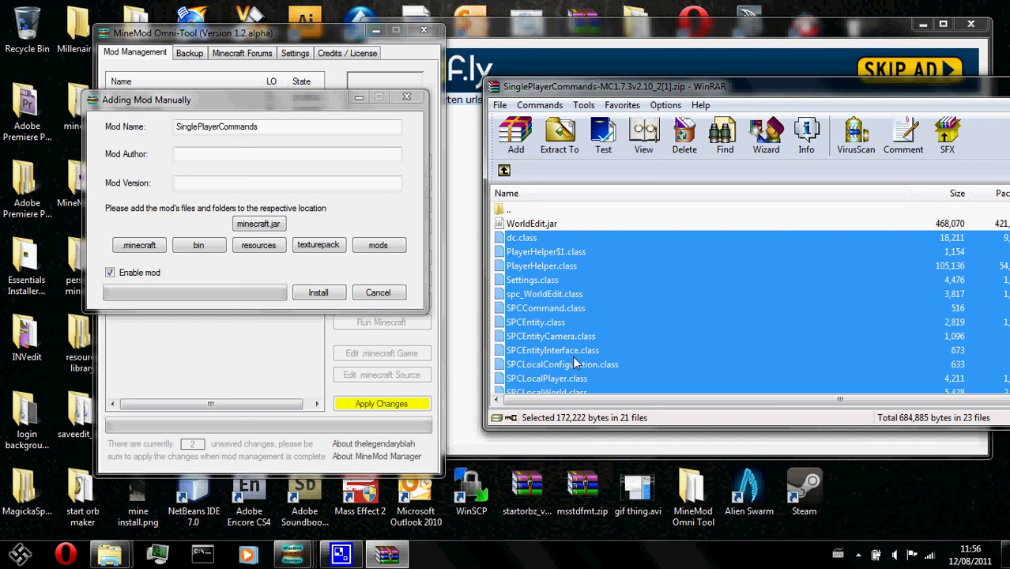
pyautogui.click(256, 224)
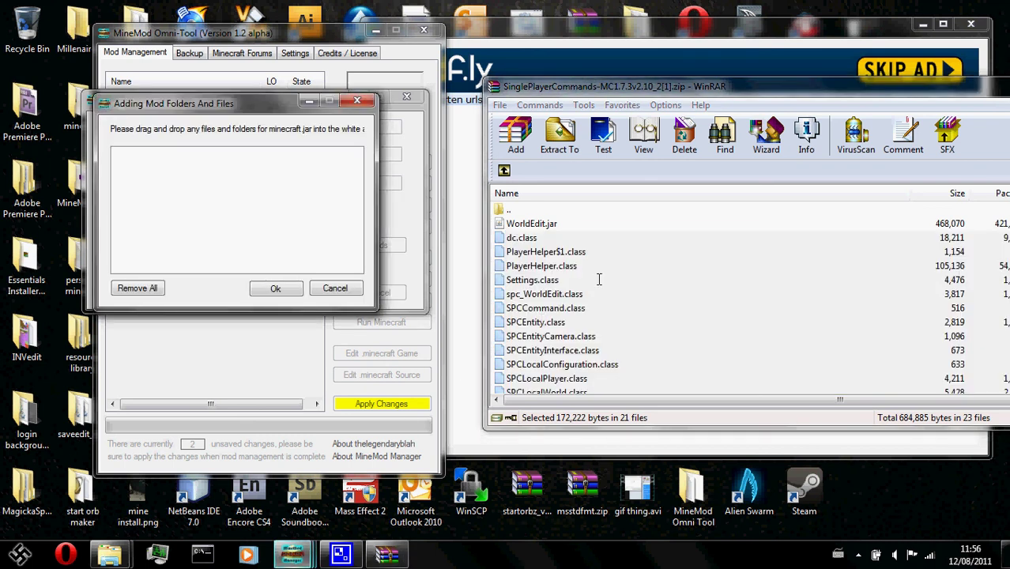
pyautogui.moveTo(616, 271); pyautogui.dragTo(328, 200)
pyautogui.click(292, 287)
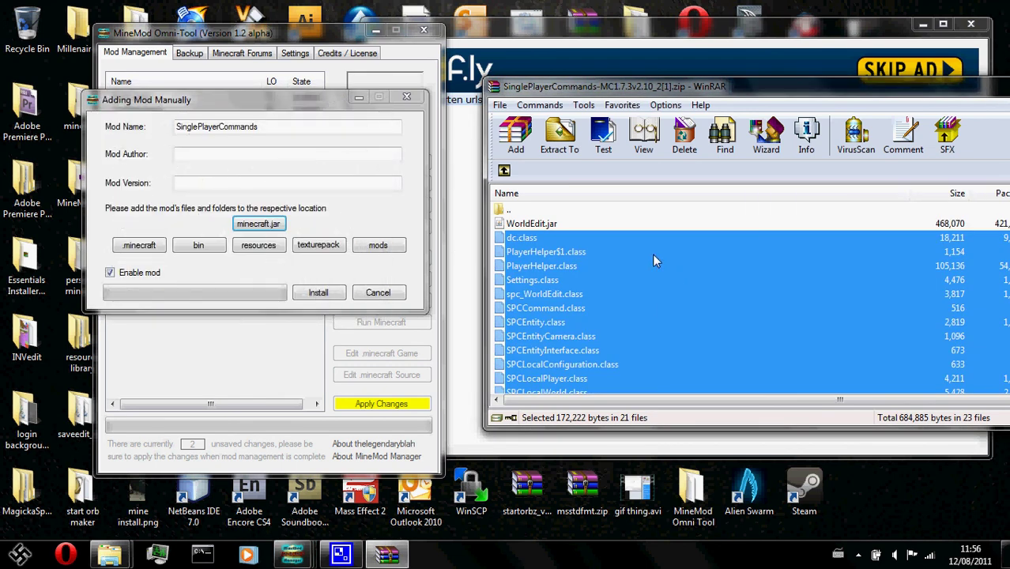
# Add WorldEdit.jar from the archive to the mod's bin files.
pyautogui.scroll(-4, 640, 250)
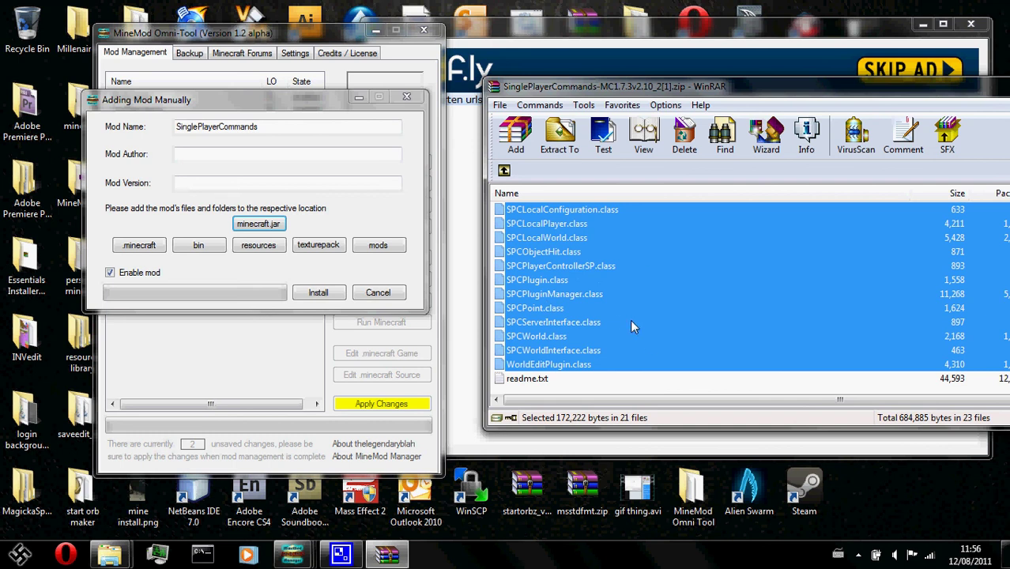
pyautogui.scroll(4, 630, 324)
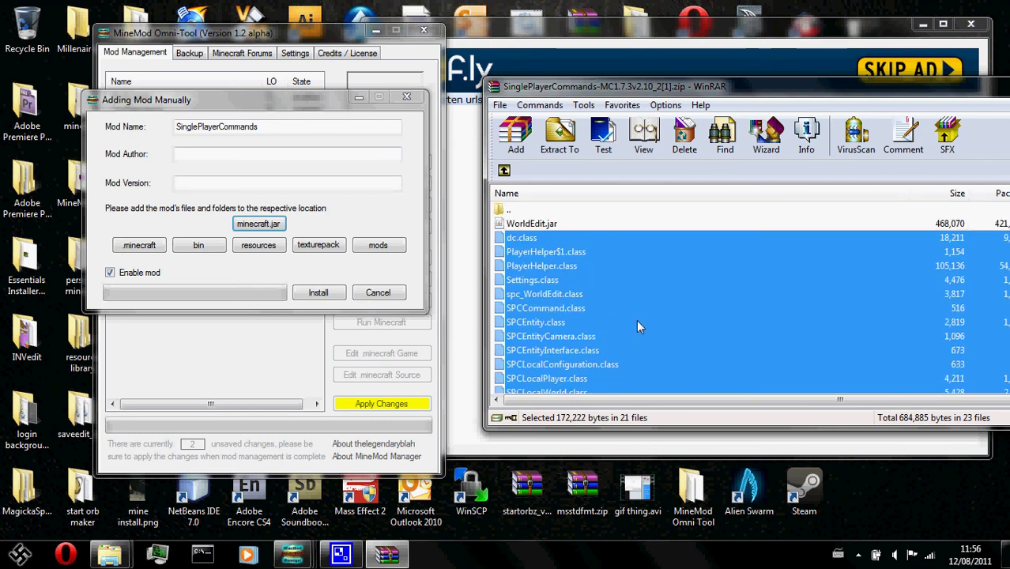
pyautogui.scroll(-4, 632, 323)
pyautogui.scroll(4, 602, 338)
pyautogui.click(539, 225)
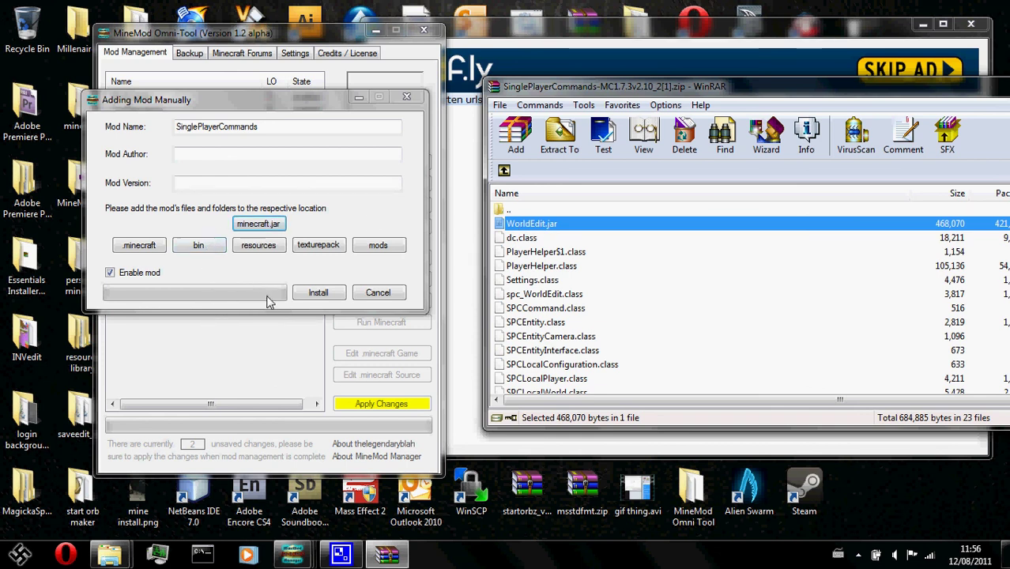
pyautogui.click(201, 245)
pyautogui.moveTo(541, 226); pyautogui.dragTo(245, 241)
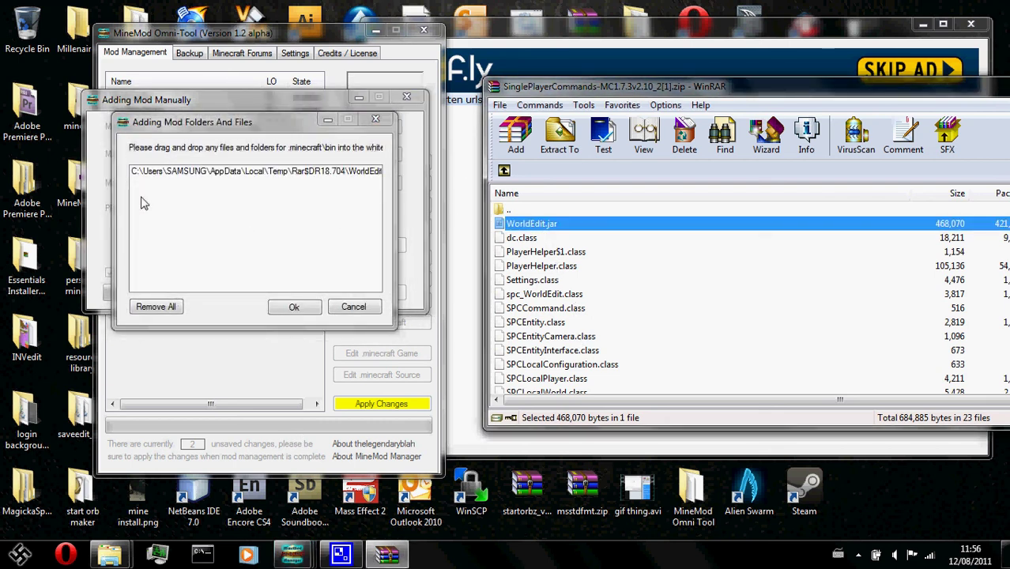
pyautogui.click(286, 308)
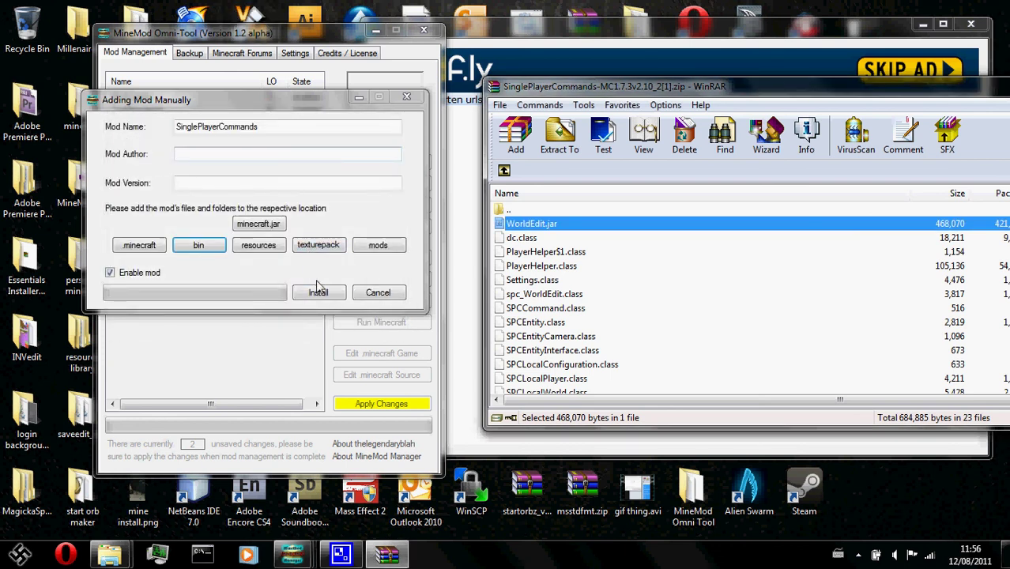
# Install the SinglePlayerCommands mod, dismiss the notification, and close the archive window.
pyautogui.click(320, 292)
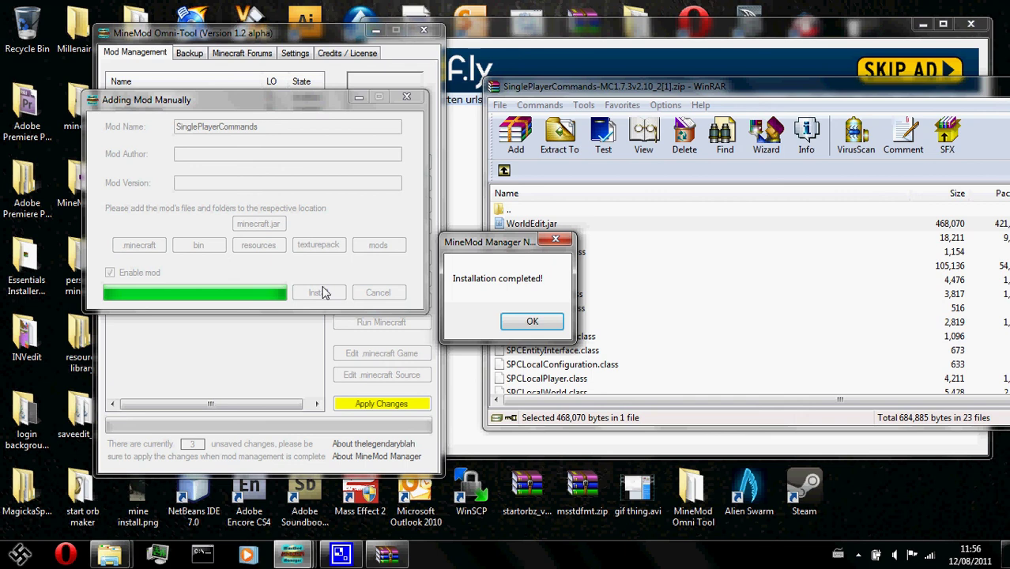
pyautogui.click(546, 324)
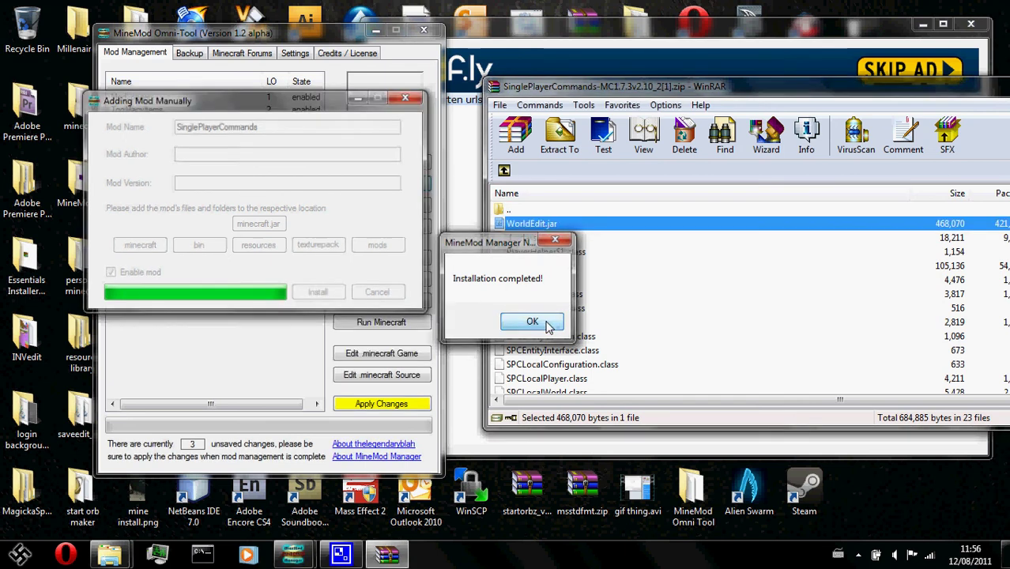
pyautogui.click(248, 209)
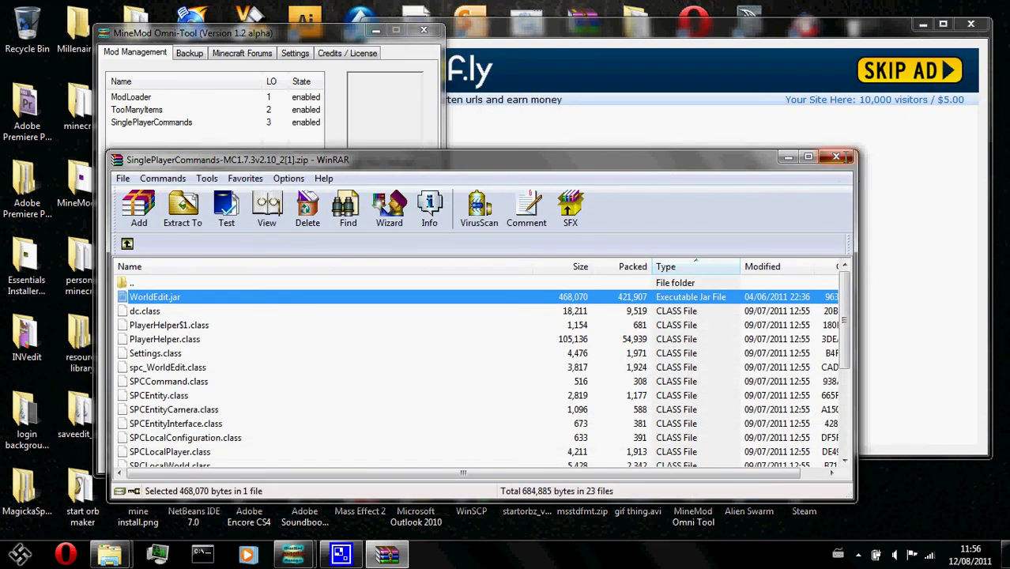
pyautogui.click(821, 169)
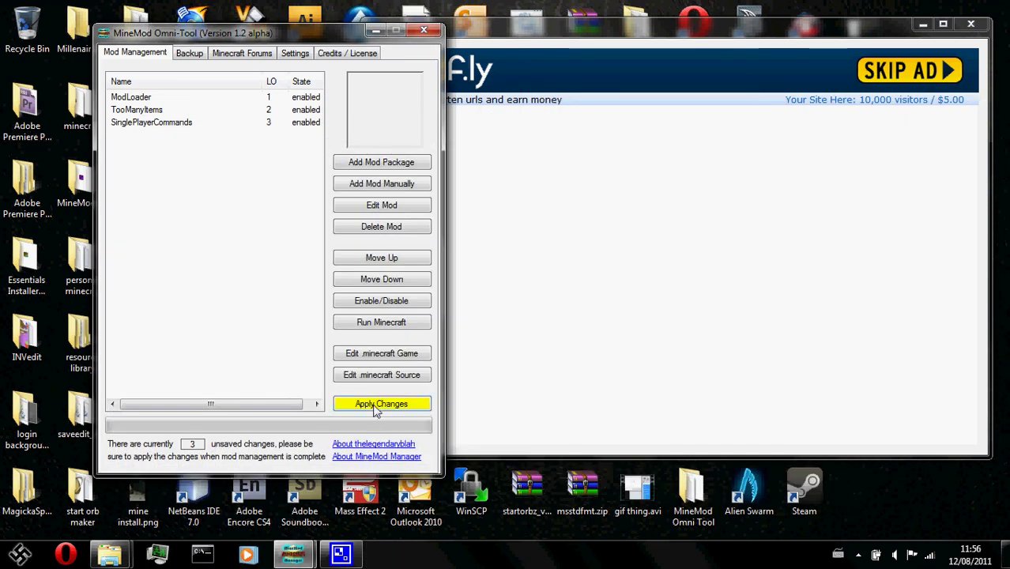
# Apply the pending mod changes and close the Omni-Browser window.
pyautogui.click(375, 405)
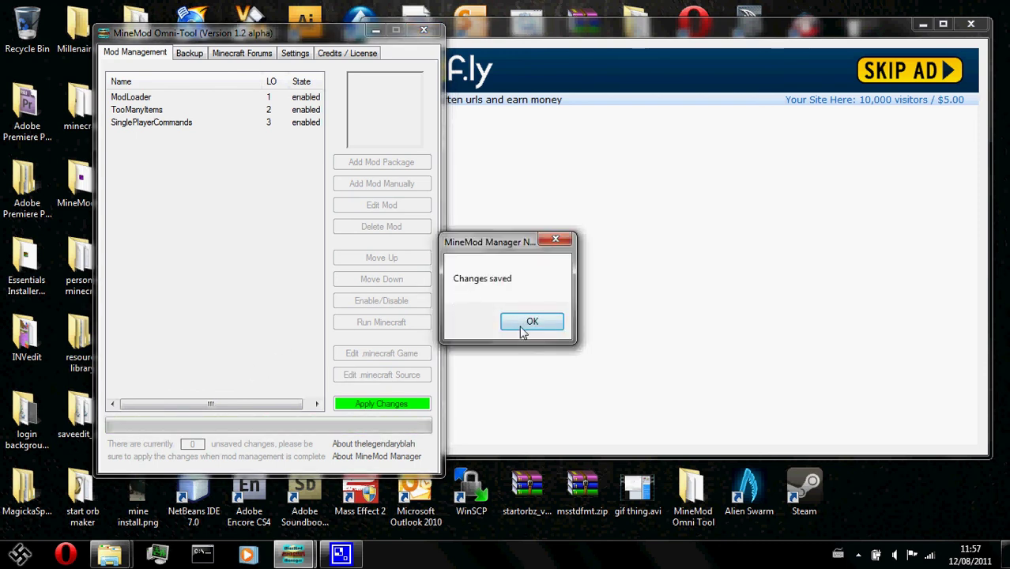
pyautogui.click(526, 323)
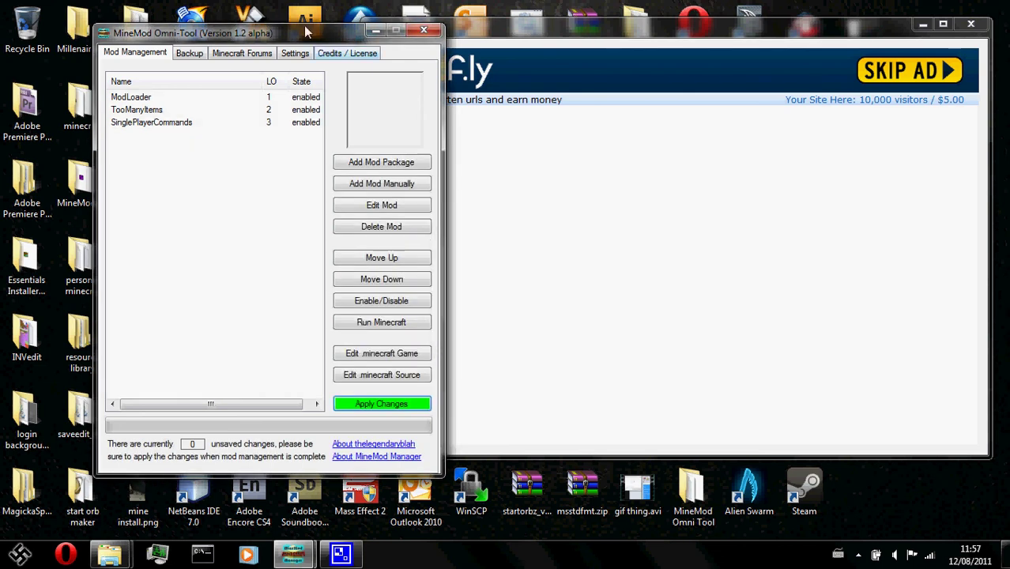
pyautogui.click(940, 25)
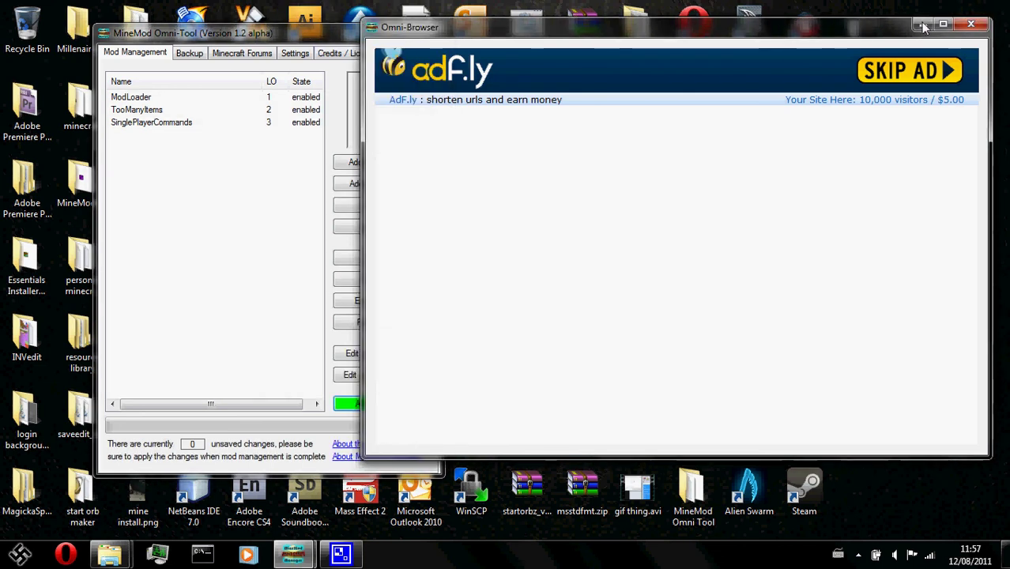
pyautogui.click(970, 25)
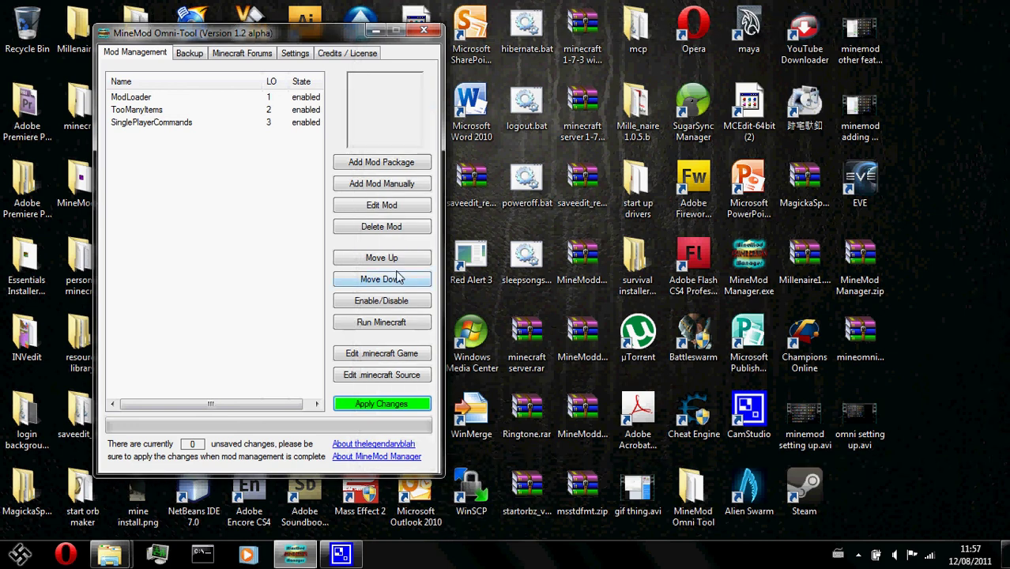
# Run Minecraft from the mod manager, log in through the maximized launcher, and create a new world.
pyautogui.click(411, 330)
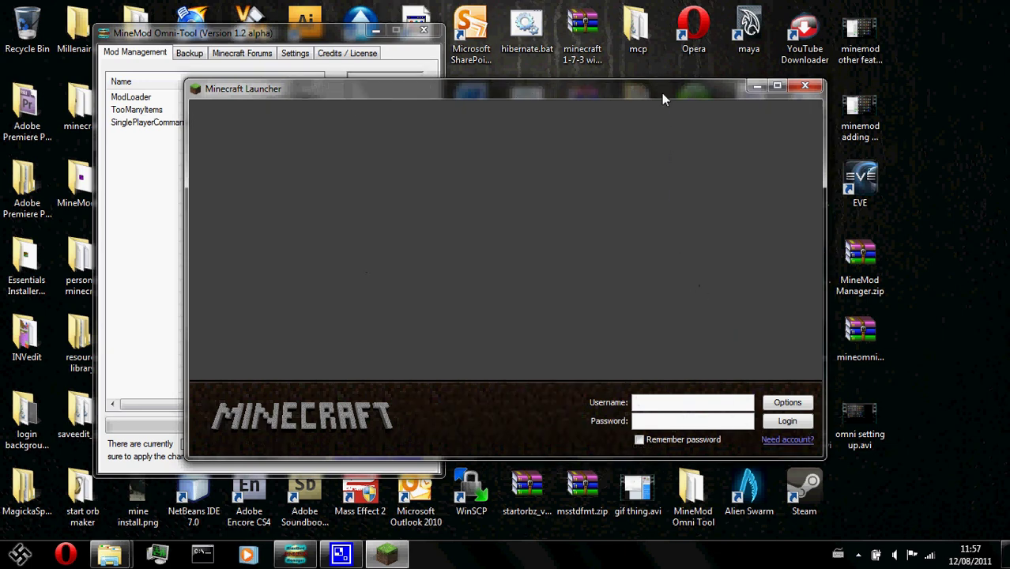
pyautogui.moveTo(661, 93); pyautogui.dragTo(527, 7)
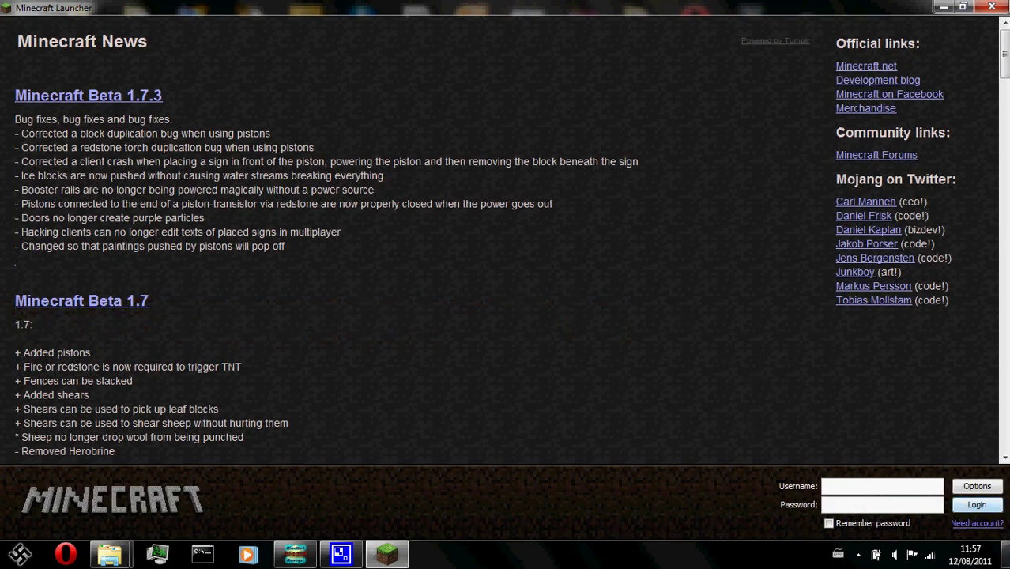
pyautogui.click(975, 505)
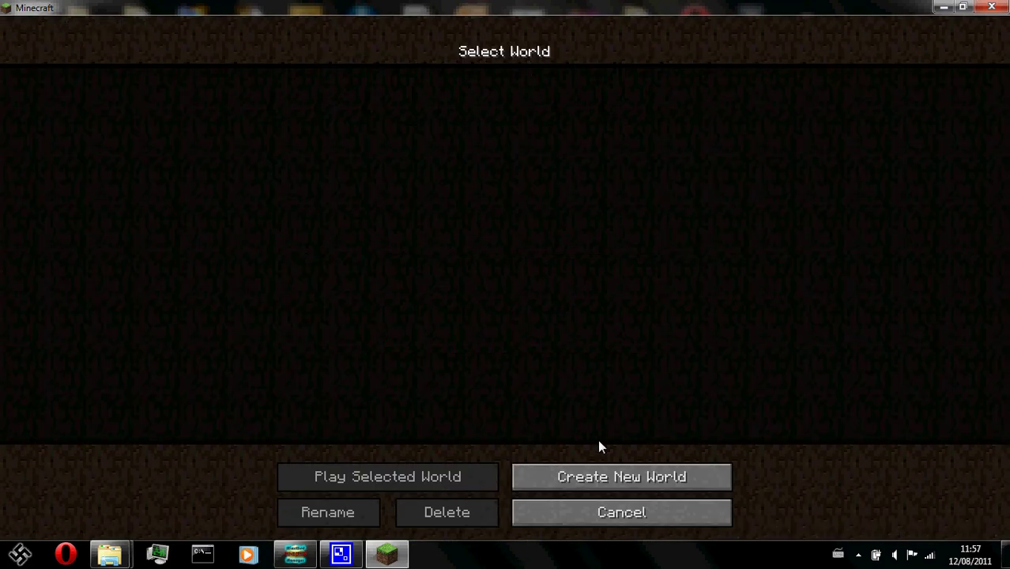
pyautogui.click(598, 473)
pyautogui.click(463, 321)
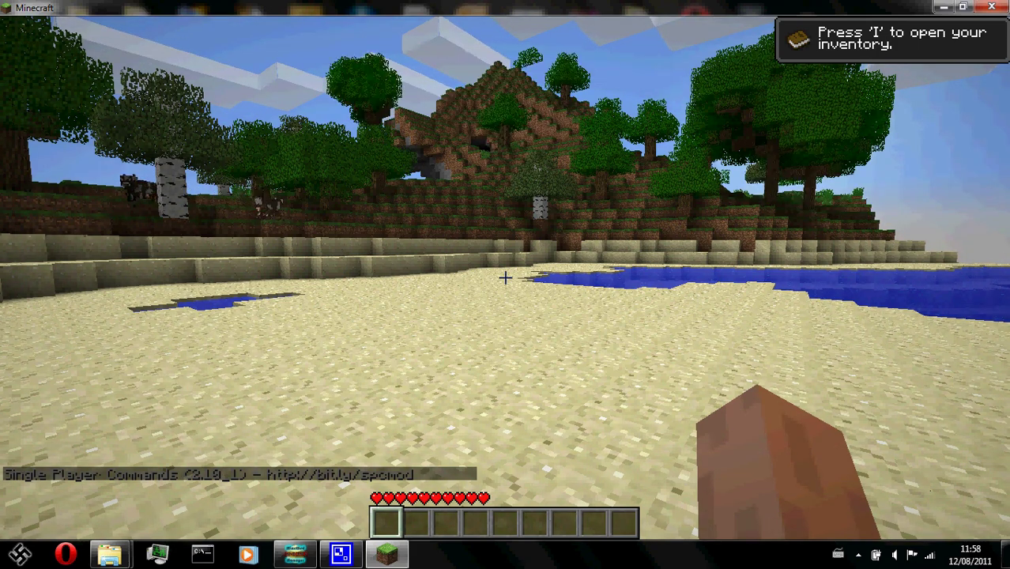
# Take a stack of 64 Block of Diamond from the TooManyItems list in the inventory and return to the game.
pyautogui.press('i')
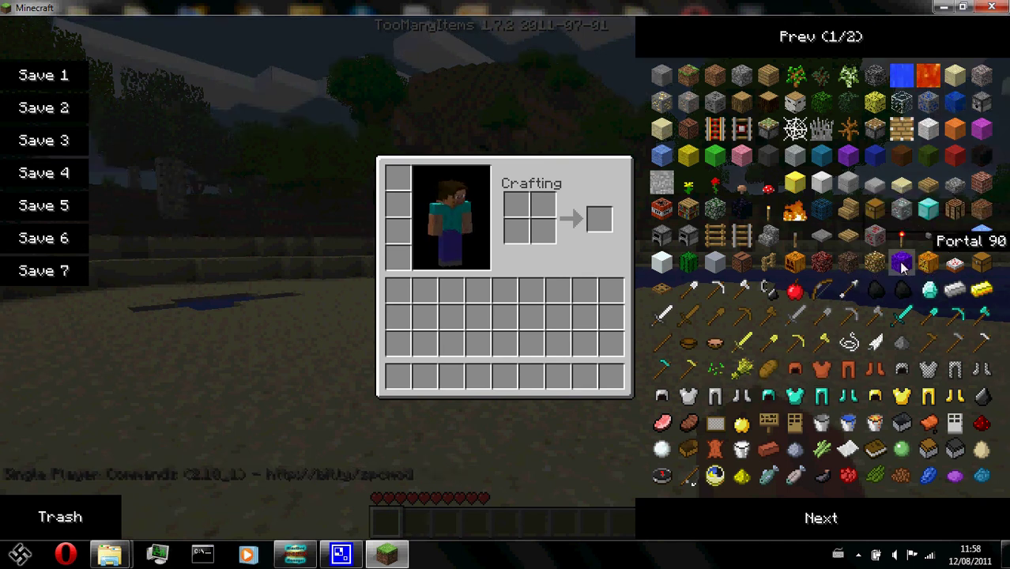
pyautogui.click(940, 225)
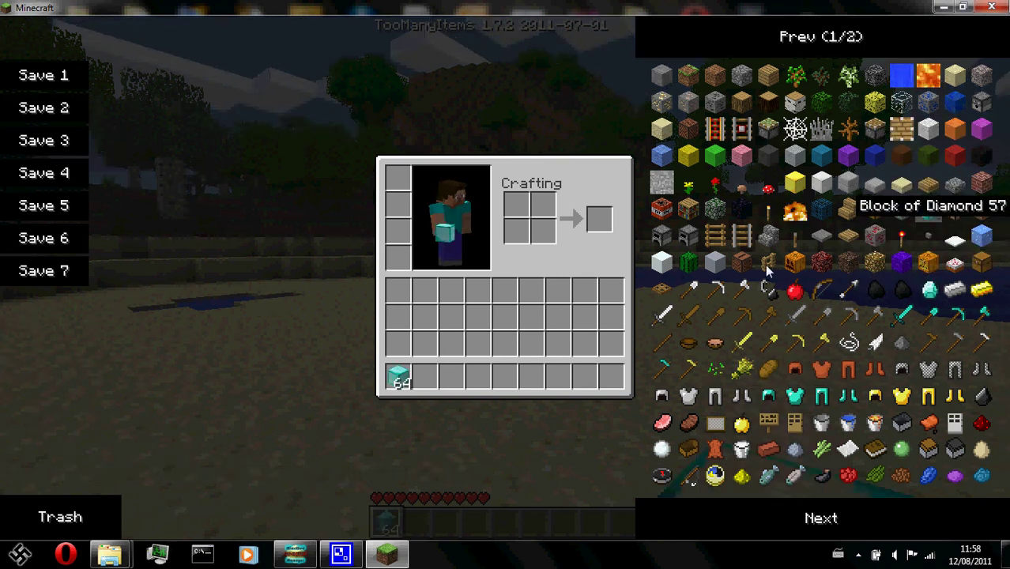
pyautogui.press('e')
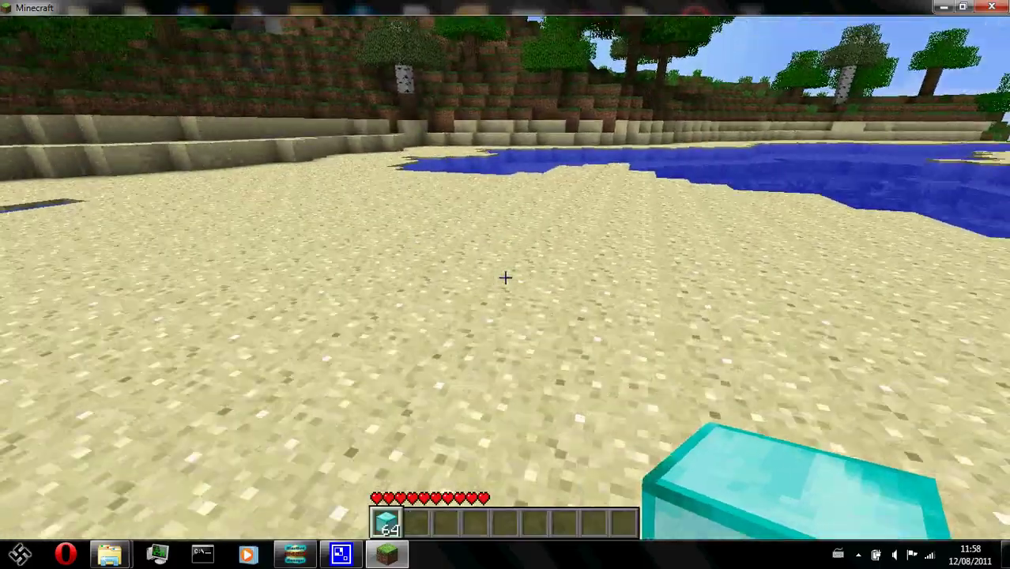
# Place six diamond blocks on the sandy beach.
pyautogui.rightClick(504, 278)
pyautogui.rightClick(504, 278)
pyautogui.rightClick(505, 277)
pyautogui.rightClick(505, 277)
pyautogui.rightClick(505, 278)
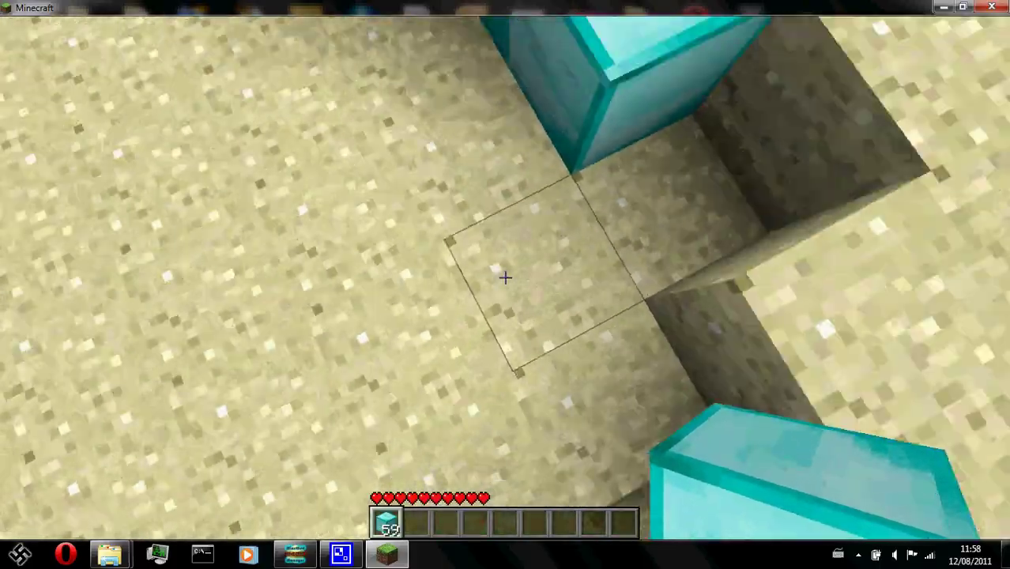
pyautogui.rightClick(505, 277)
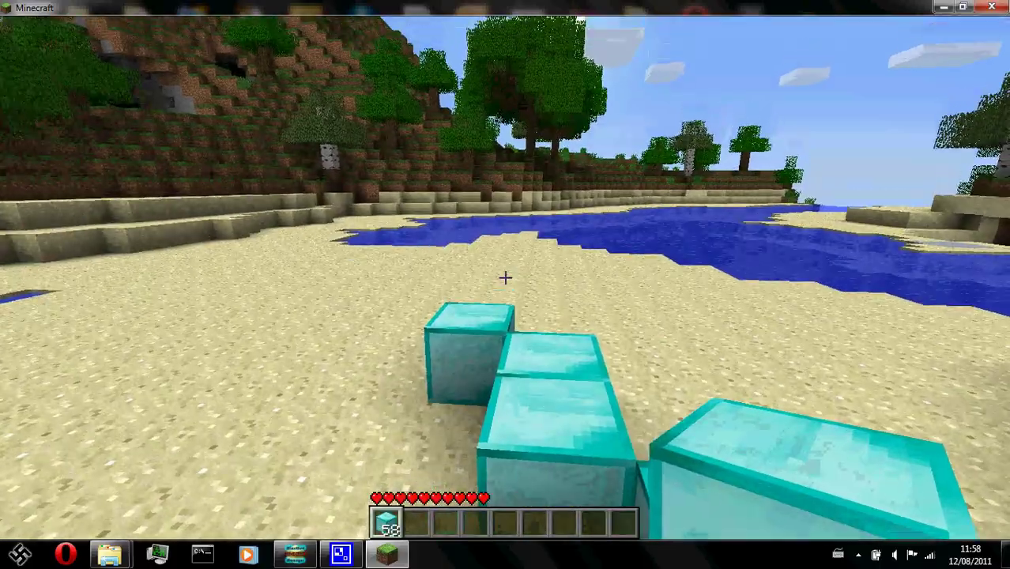
# Run the chat commands "health infinite" and "fly" to give the player infinite health and turn on flying.
pyautogui.press('t')
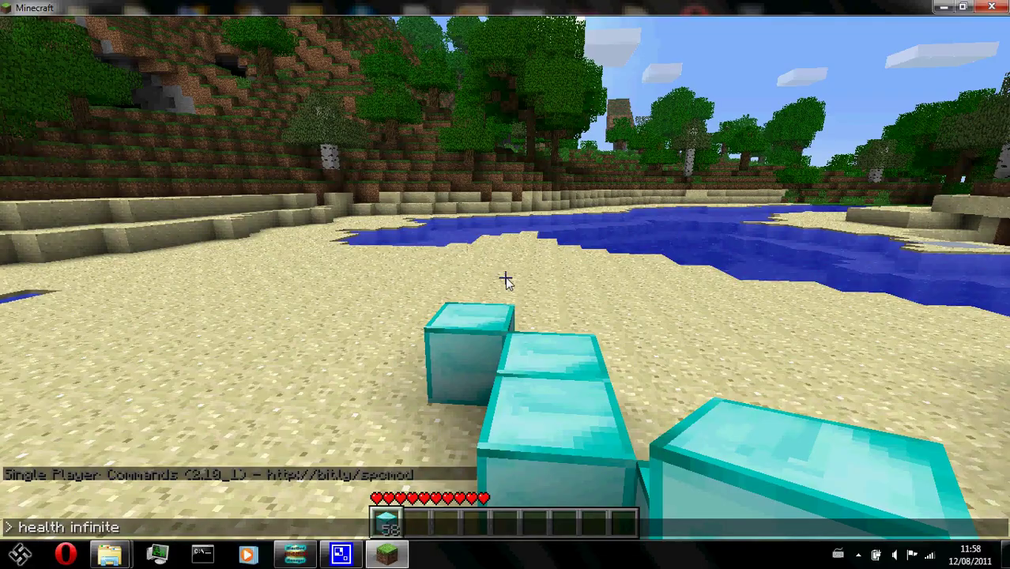
pyautogui.press('Return')
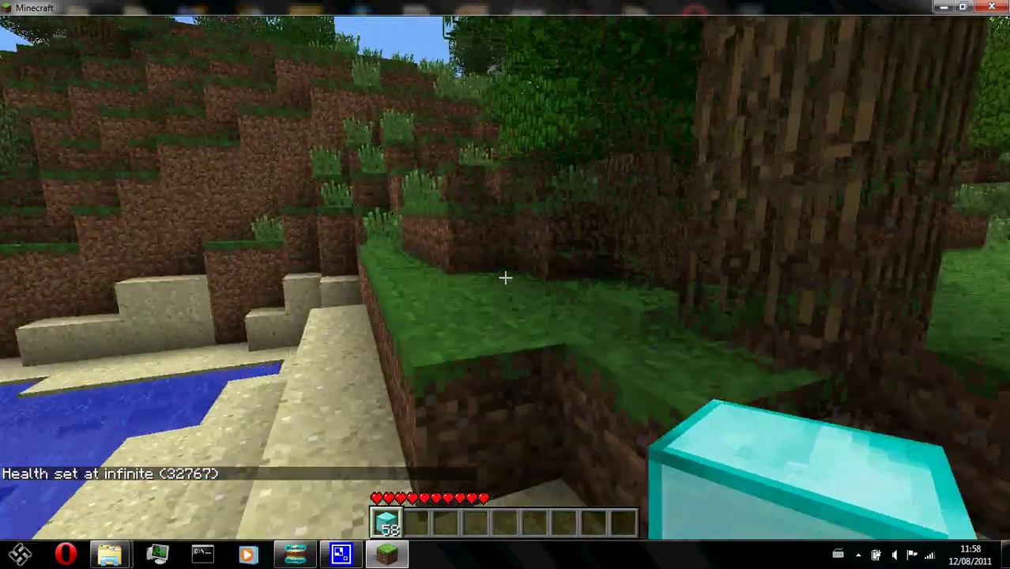
pyautogui.write('tfly')
pyautogui.press('Return')
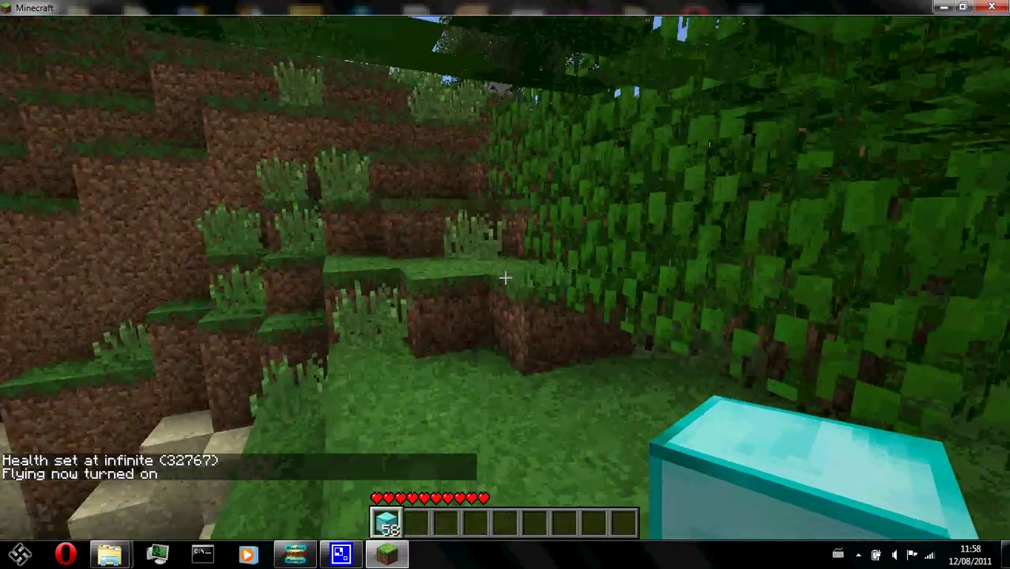
# Fly up and across the forest beside the beach, and place one diamond block while in the air.
pyautogui.press('space')
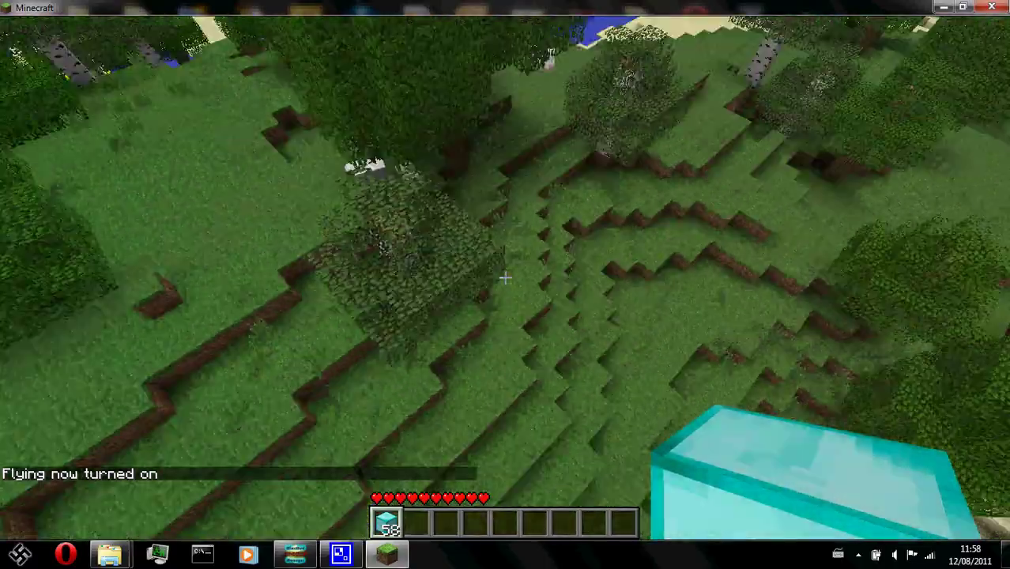
pyautogui.press('w')
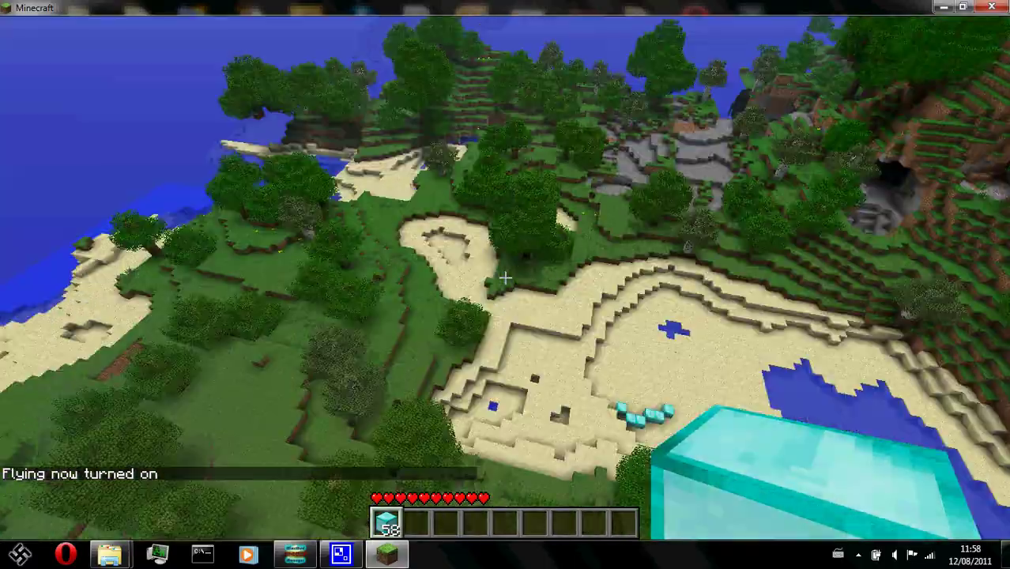
pyautogui.press('w')
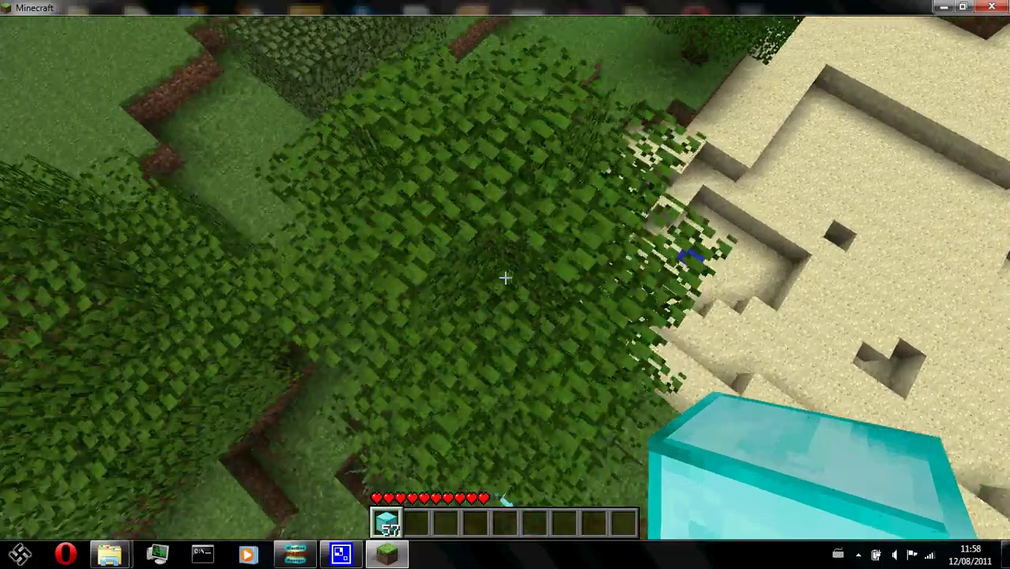
pyautogui.rightClick(504, 277)
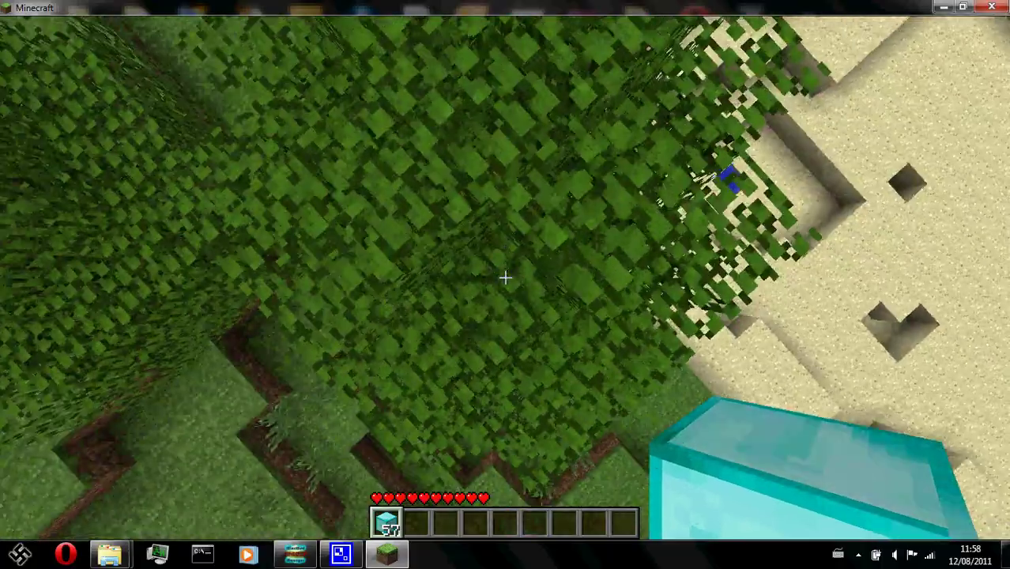